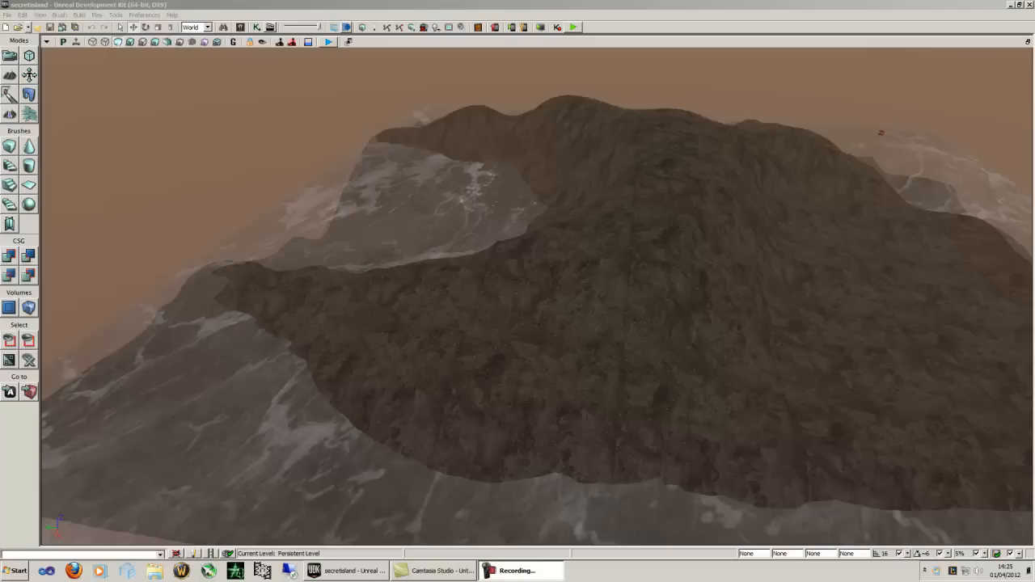
# Step: Examine the finished island terrain and surrounding water from several angles
pyautogui.moveTo(611, 297); pyautogui.dragTo(1033, 347, button='right')
pyautogui.moveTo(469, 290); pyautogui.dragTo(610, 264, button='right')
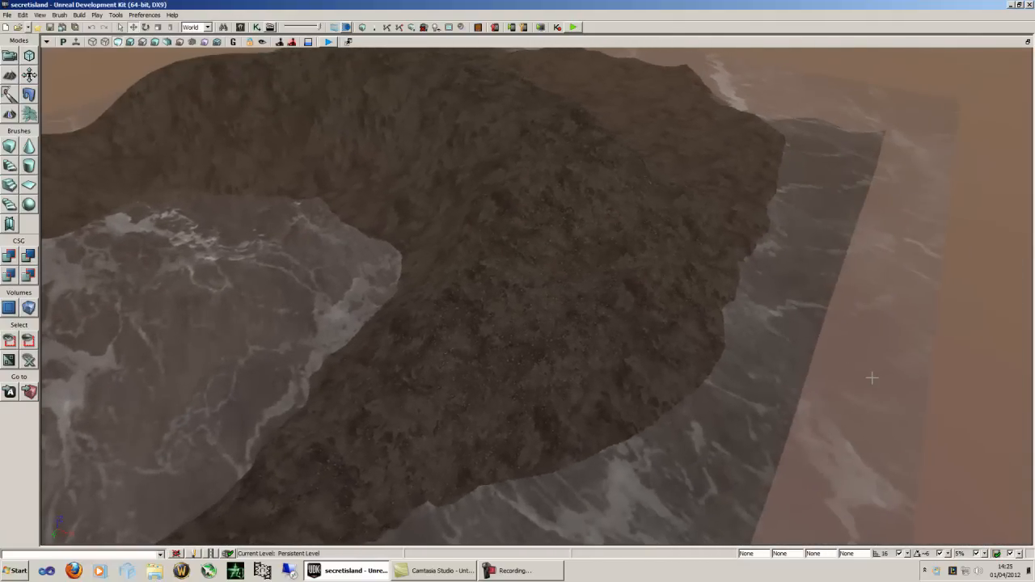
pyautogui.moveTo(612, 304); pyautogui.dragTo(566, 309, button='right')
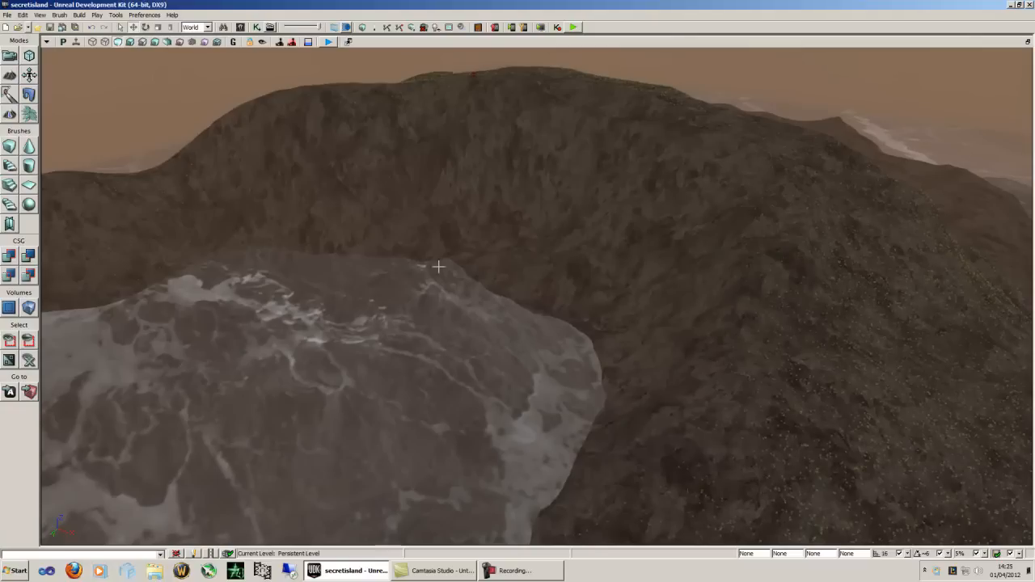
pyautogui.moveTo(746, 217); pyautogui.dragTo(449, 257, button='right')
pyautogui.press('s')
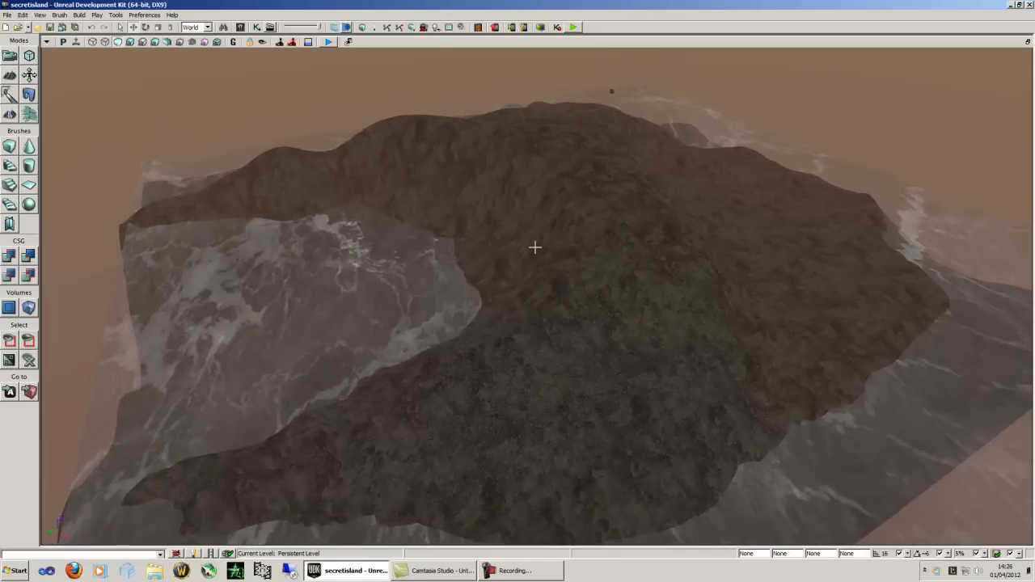
# Step: Create a new map from the Blank Map template and look over its builder brush
pyautogui.click(5, 28)
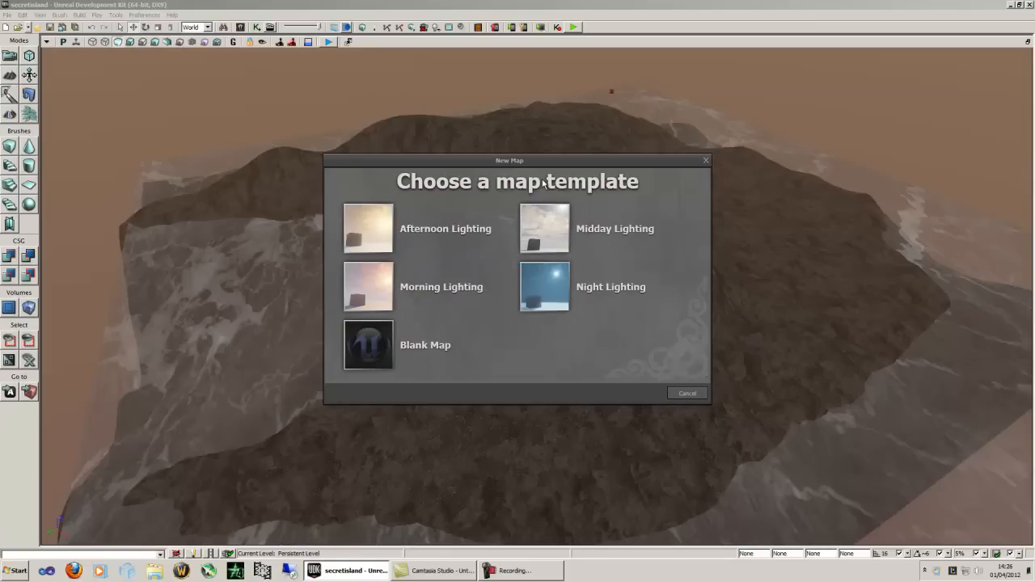
pyautogui.click(365, 329)
pyautogui.moveTo(566, 228); pyautogui.dragTo(396, 329, button='right')
pyautogui.moveTo(380, 393); pyautogui.dragTo(668, 235, button='right')
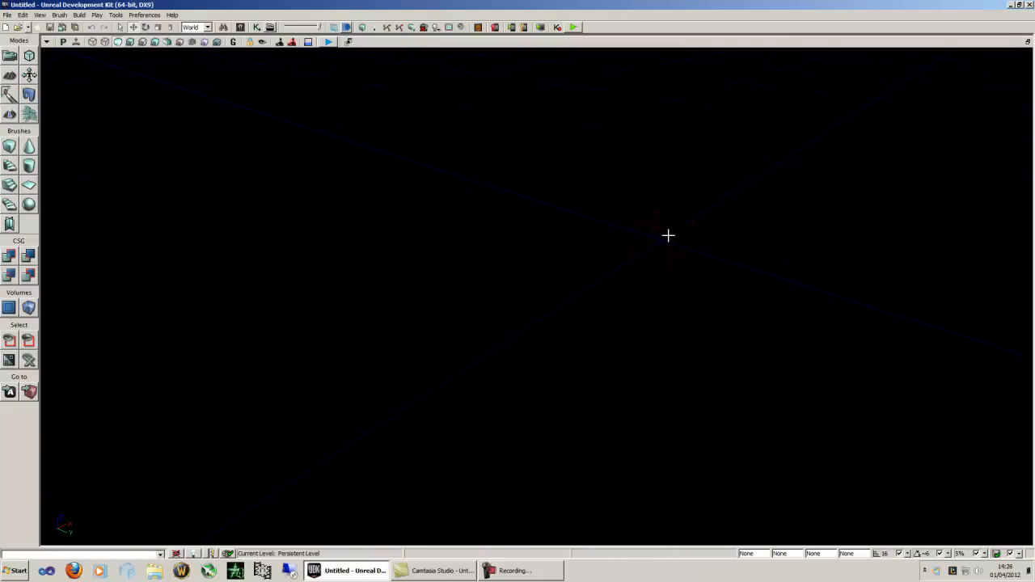
pyautogui.click(661, 226)
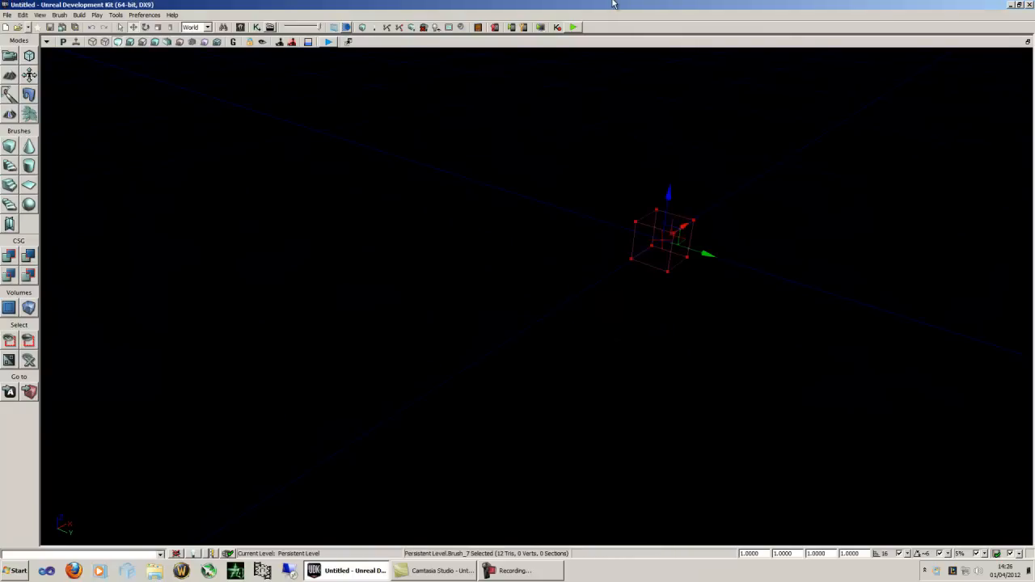
pyautogui.click(469, 100)
pyautogui.moveTo(634, 195)
pyautogui.mouseDown(button='right')
pyautogui.moveTo(605, 197)
pyautogui.moveTo(628, 199)
pyautogui.mouseUp(button='right')
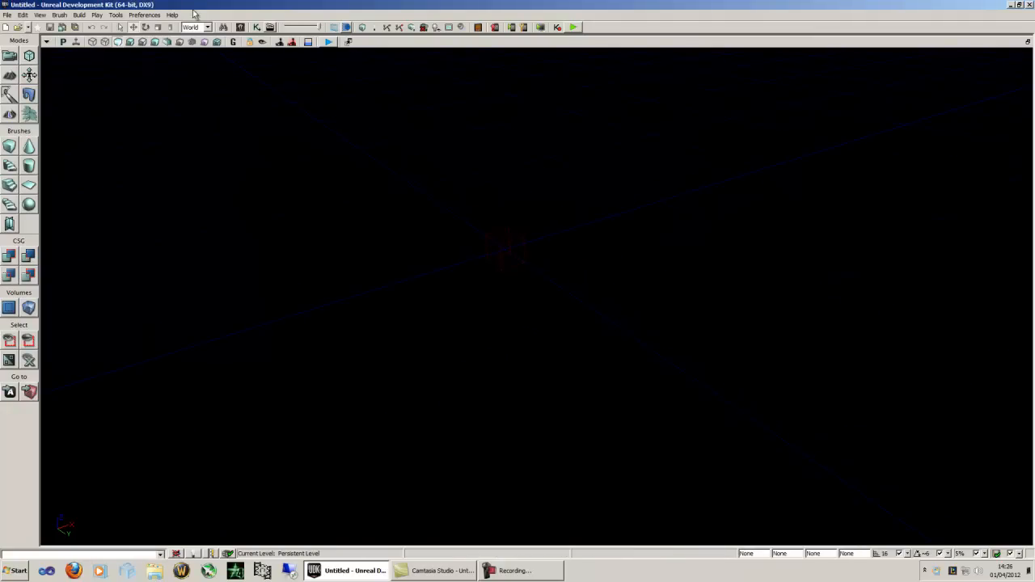
# Step: Create a new terrain at location 0, 0, 0 with 16 by 16 patches and no layer setup
pyautogui.click(117, 15)
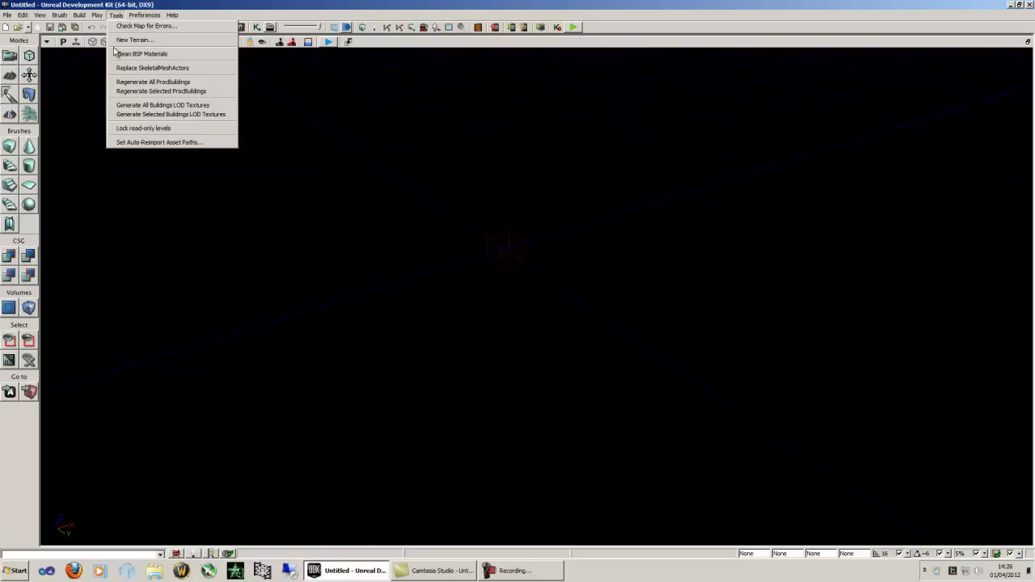
pyautogui.click(122, 16)
pyautogui.click(115, 15)
pyautogui.click(130, 40)
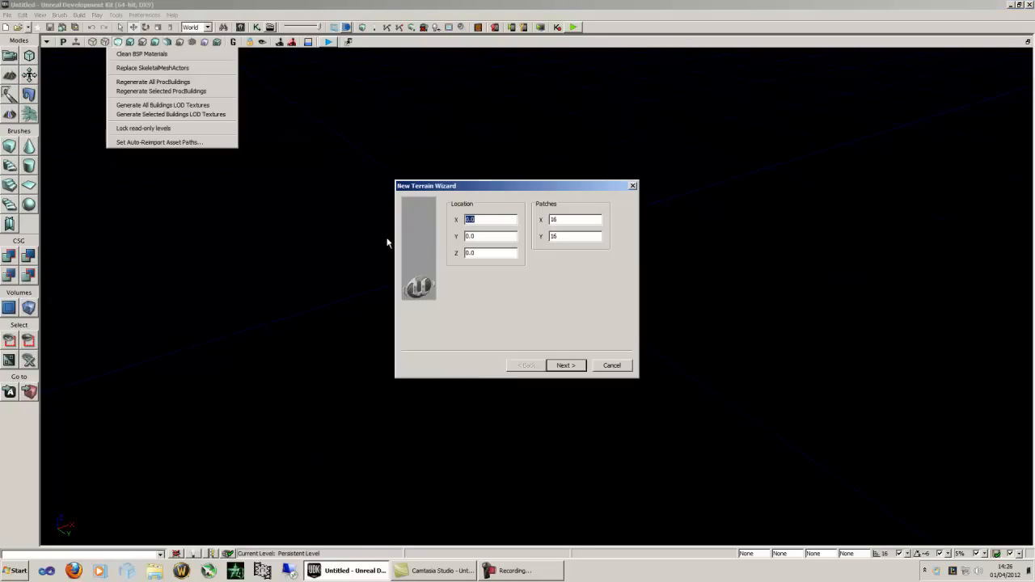
pyautogui.click(565, 365)
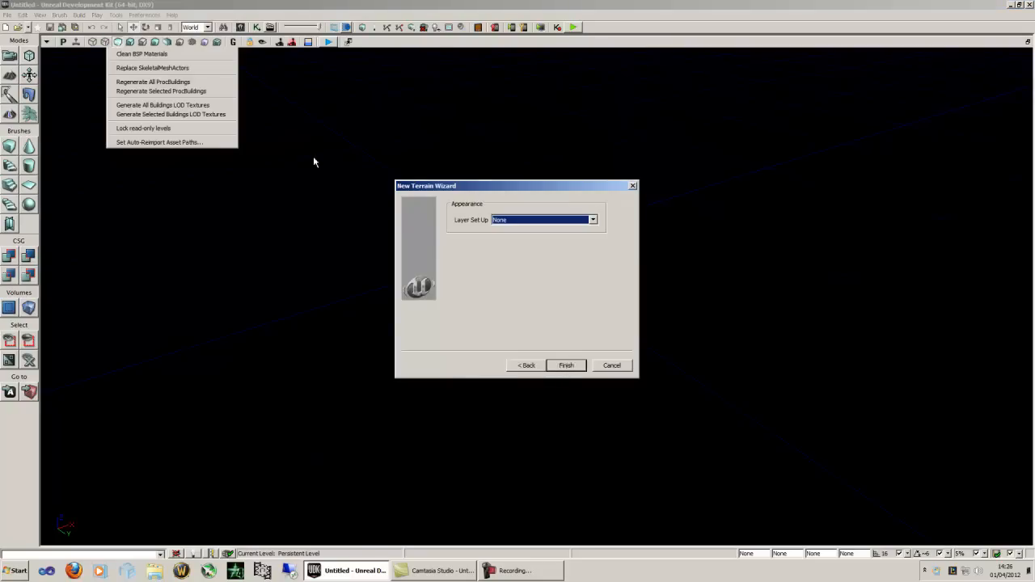
pyautogui.click(566, 366)
pyautogui.moveTo(538, 306); pyautogui.dragTo(478, 266)
pyautogui.click(479, 266)
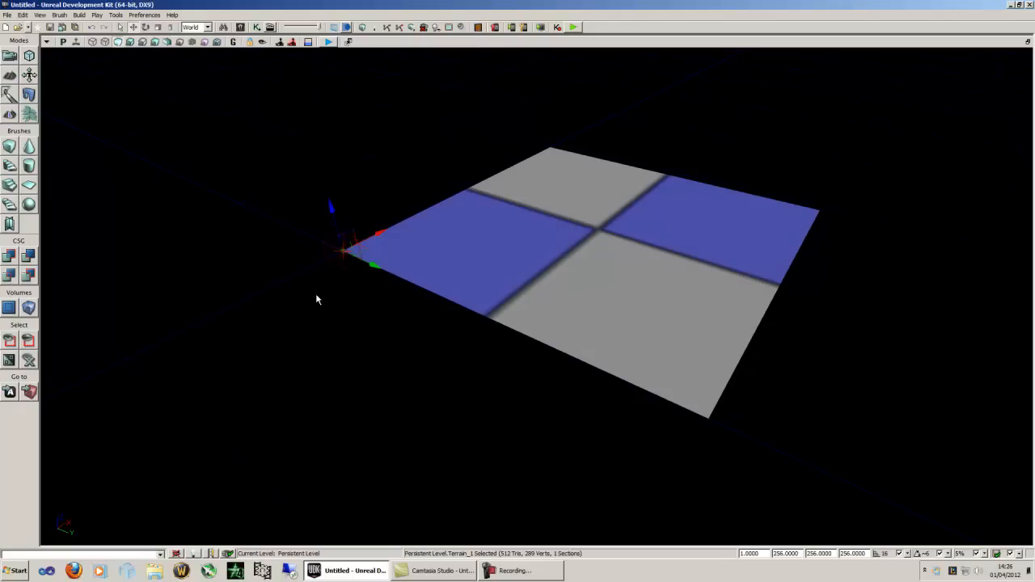
# Step: Cycle through the transformation widgets on the selected terrain
pyautogui.press('space')
pyautogui.press('space')
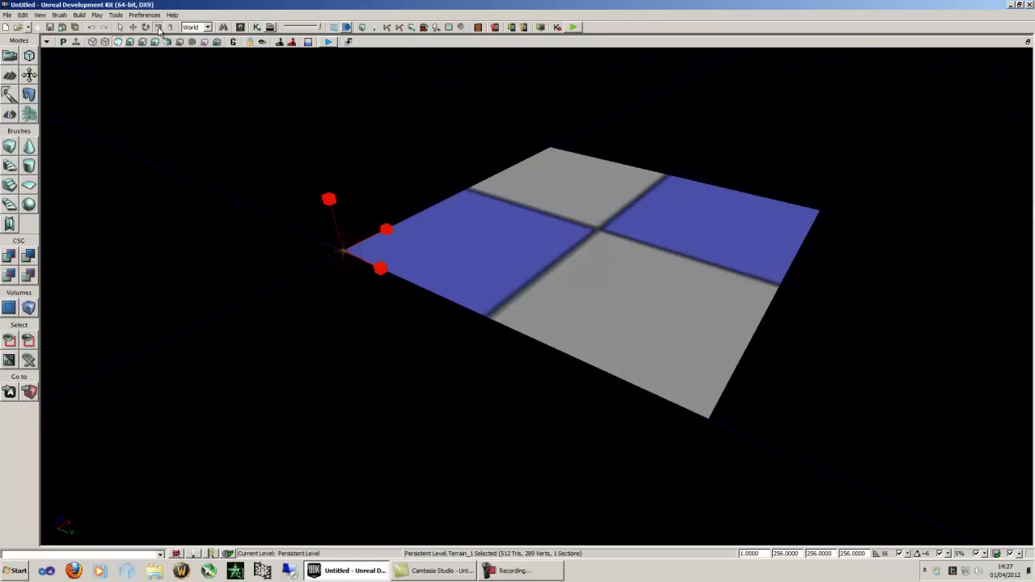
pyautogui.press('space')
pyautogui.press('space')
pyautogui.press('space')
pyautogui.press('space')
pyautogui.press('space')
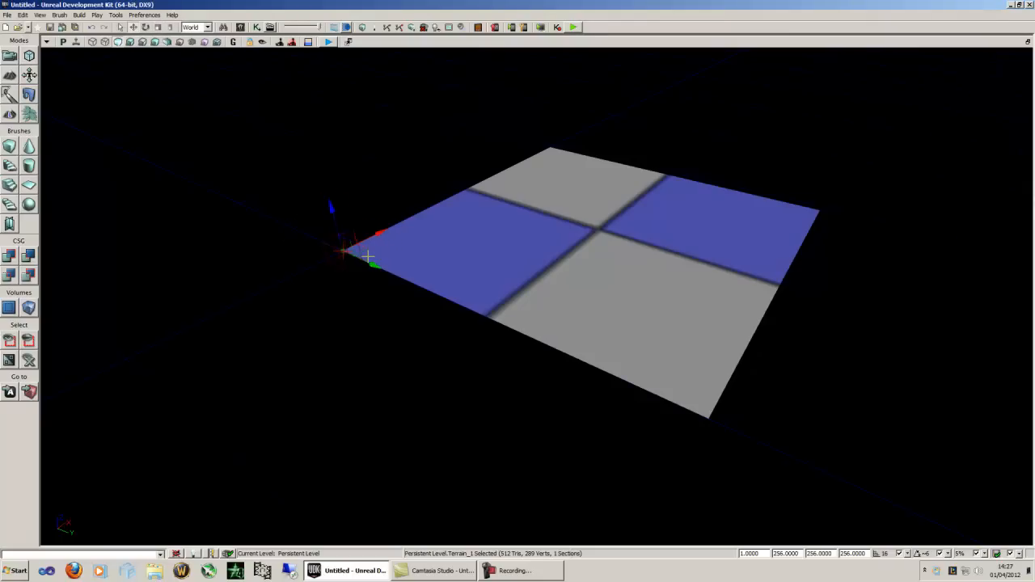
# Step: Scale the terrain up uniformly to a draw scale of about 460
pyautogui.press('space')
pyautogui.press('space')
pyautogui.press('space')
pyautogui.press('space')
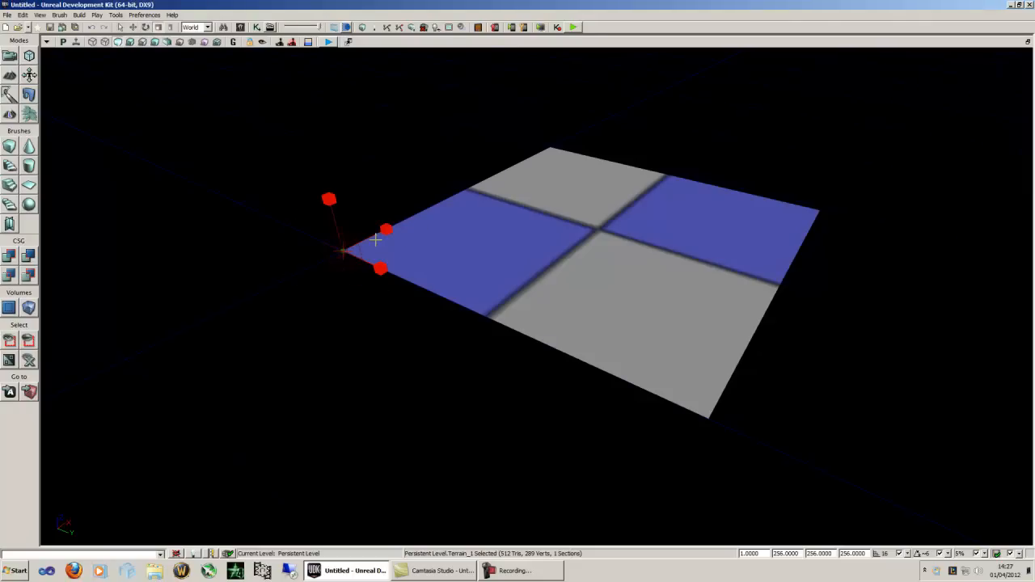
pyautogui.moveTo(387, 229); pyautogui.dragTo(590, 202)
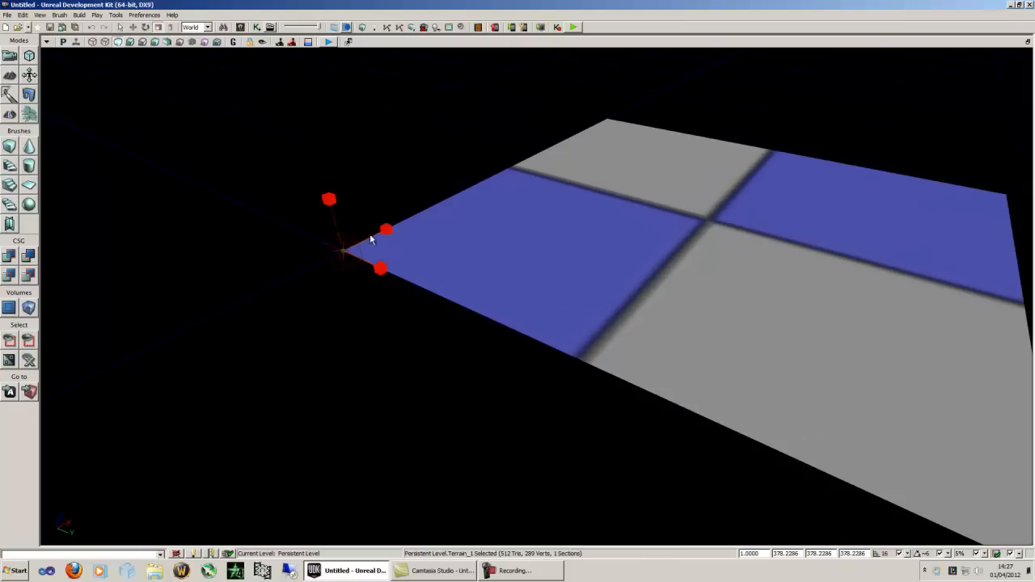
pyautogui.moveTo(394, 223); pyautogui.dragTo(429, 243)
pyautogui.moveTo(417, 271); pyautogui.dragTo(41, 347, button='right')
pyautogui.moveTo(42, 347); pyautogui.dragTo(486, 446)
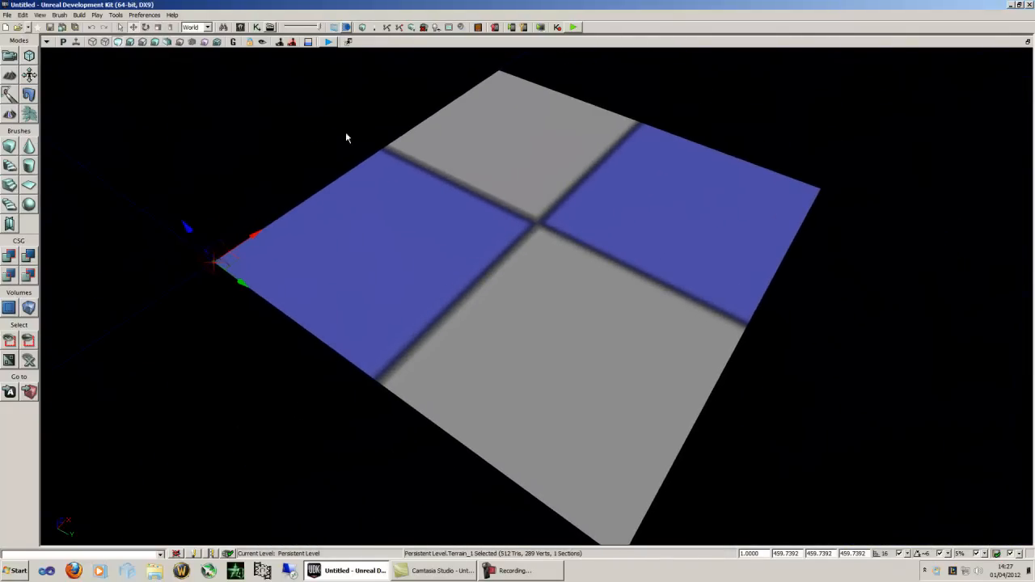
pyautogui.moveTo(396, 265); pyautogui.dragTo(898, 170, button='right')
pyautogui.moveTo(328, 269); pyautogui.dragTo(49, 129, button='right')
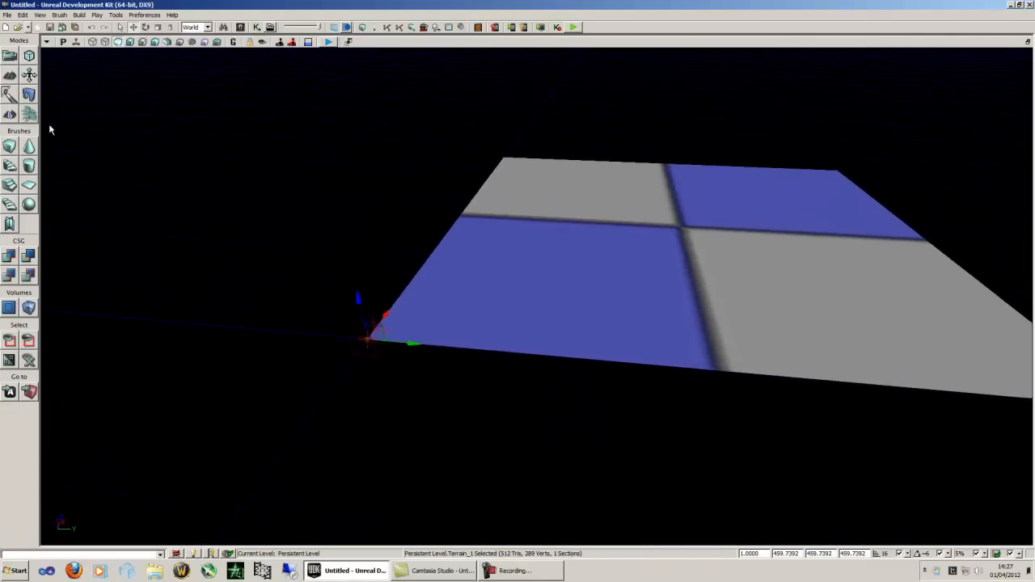
# Step: Open the terrain editor and turn on the wireframe display for Terrain_1
pyautogui.click(10, 76)
pyautogui.moveTo(163, 133); pyautogui.dragTo(133, 99)
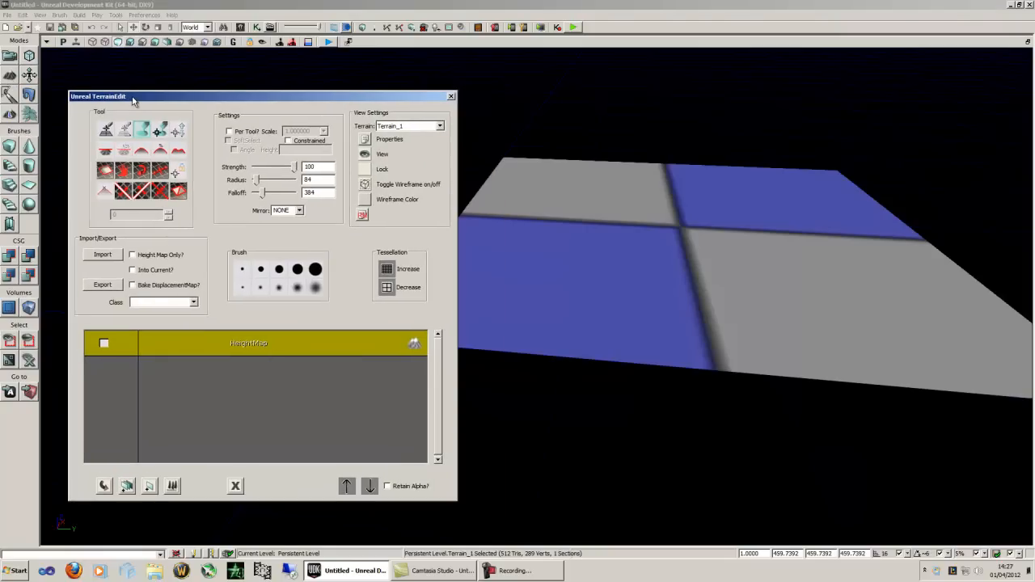
pyautogui.click(364, 184)
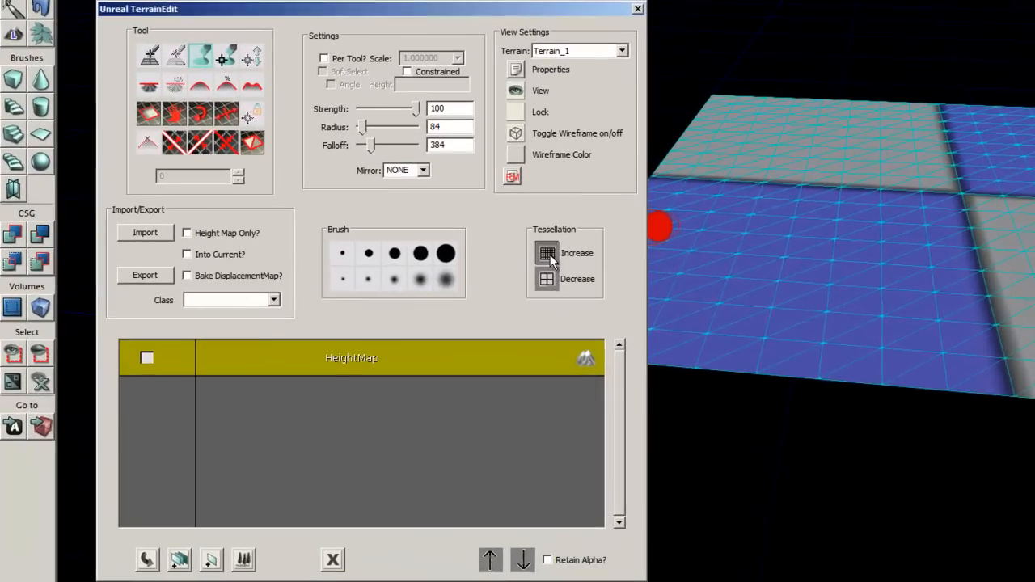
# Step: Increase the terrain's tessellation three times, accepting the added vertices each time
pyautogui.click(389, 271)
pyautogui.click(711, 313)
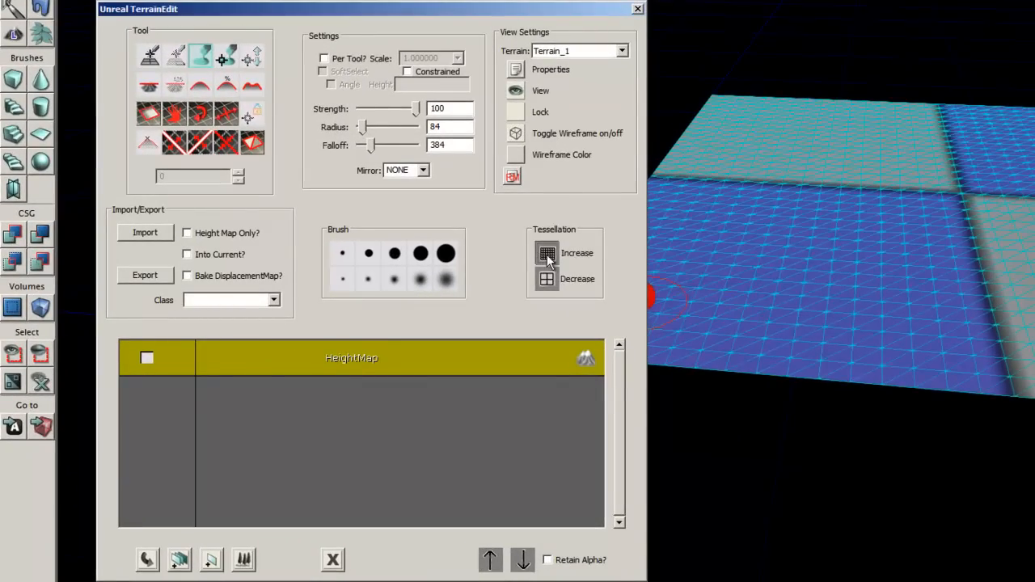
pyautogui.click(546, 255)
pyautogui.click(706, 312)
pyautogui.click(547, 255)
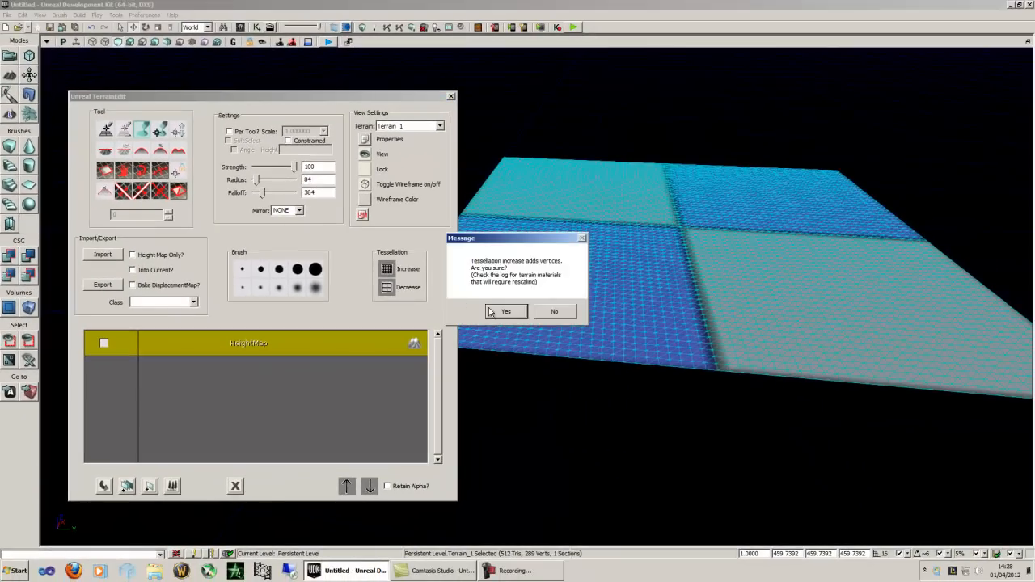
pyautogui.click(489, 312)
# Step: Choose the terrain Paint tool and set the brush radius to 1347, moving the editor window clear of the terrain
pyautogui.moveTo(629, 266); pyautogui.dragTo(555, 259, button='right')
pyautogui.moveTo(685, 272); pyautogui.dragTo(644, 296, button='right')
pyautogui.moveTo(416, 99); pyautogui.dragTo(399, 270)
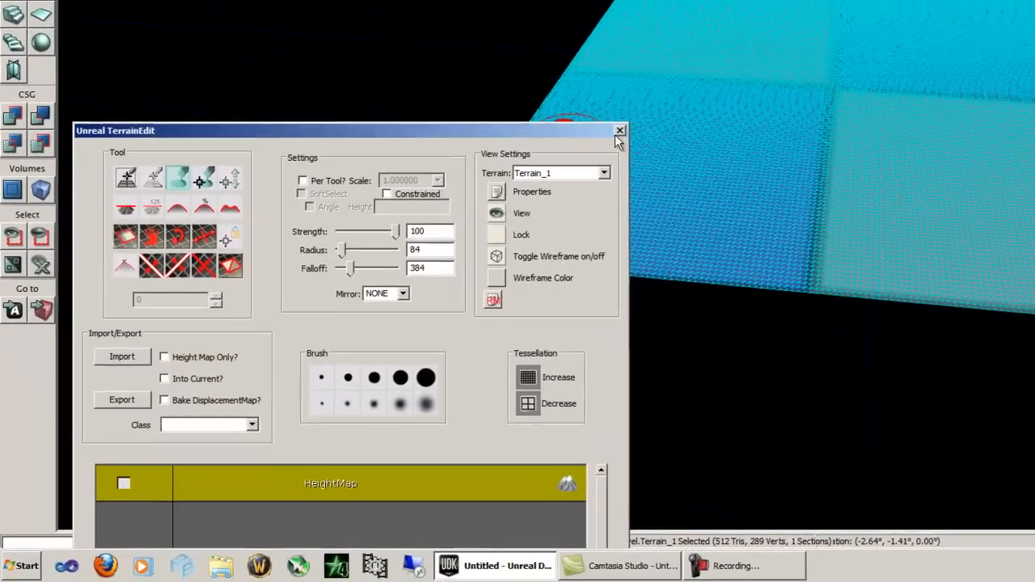
pyautogui.moveTo(862, 122); pyautogui.dragTo(859, 123, button='right')
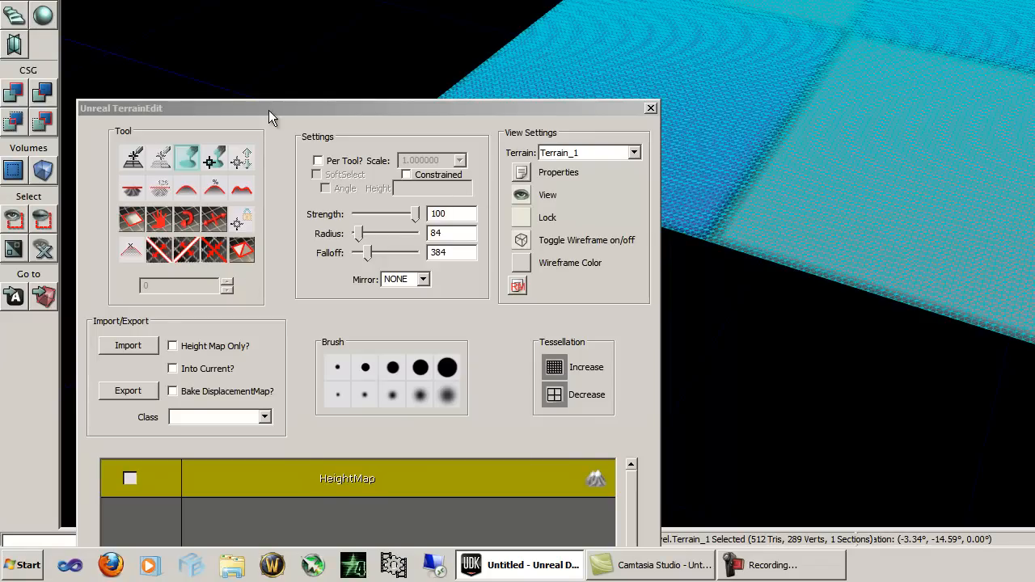
pyautogui.click(187, 160)
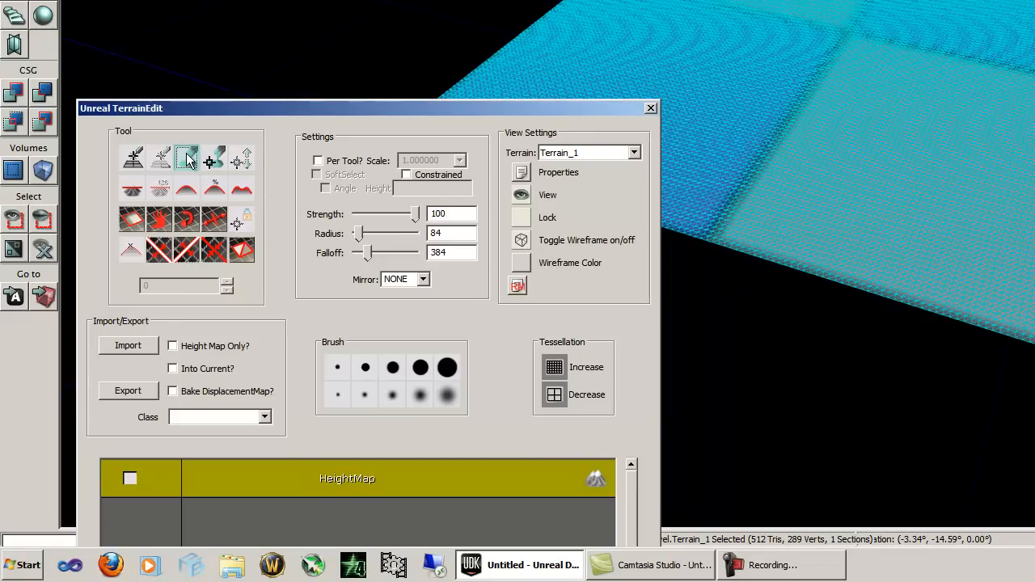
pyautogui.moveTo(359, 234); pyautogui.dragTo(396, 235)
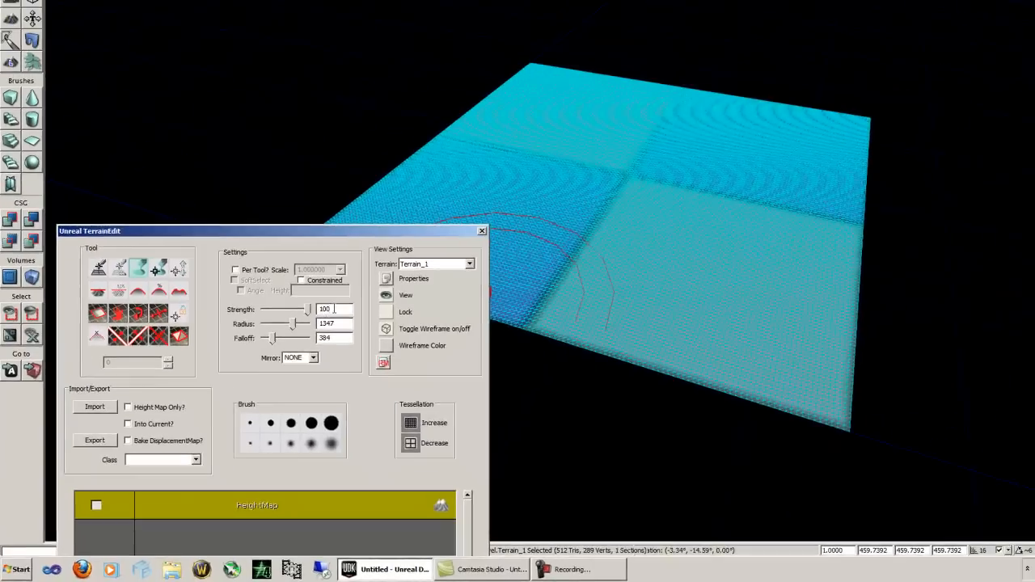
pyautogui.moveTo(451, 215); pyautogui.dragTo(411, 216)
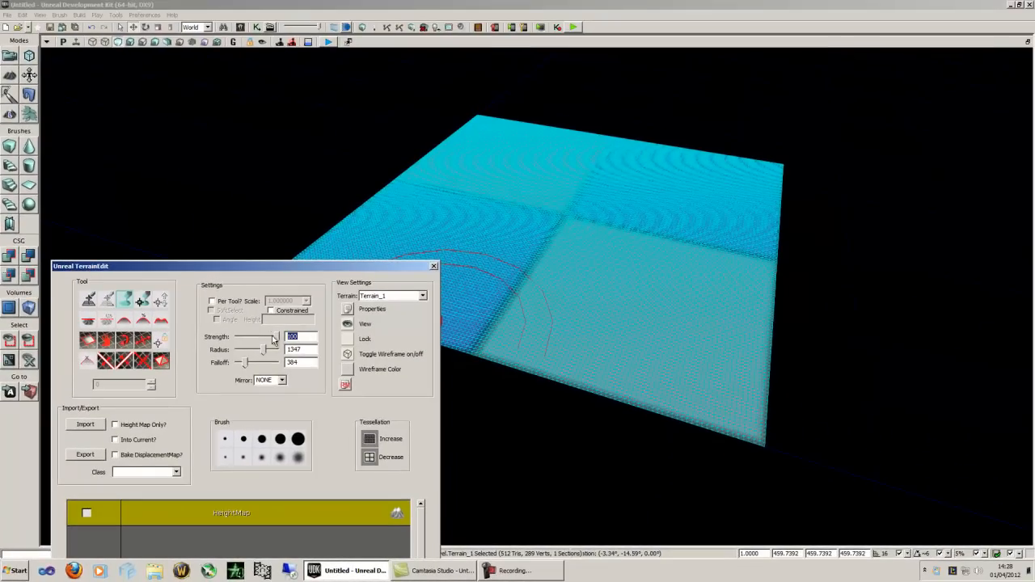
# Step: Paint broad raised hills across the centre and far half of the terrain
pyautogui.moveTo(687, 213)
pyautogui.keyDown('ctrl'); pyautogui.mouseDown()
pyautogui.moveTo(601, 232)
pyautogui.moveTo(666, 181)
pyautogui.moveTo(580, 240)
pyautogui.moveTo(658, 189)
pyautogui.moveTo(631, 256)
pyautogui.mouseUp(); pyautogui.keyUp('ctrl')
pyautogui.moveTo(630, 257)
pyautogui.mouseDown(button='right')
pyautogui.moveTo(260, 268)
pyautogui.moveTo(41, 219)
pyautogui.moveTo(300, 277)
pyautogui.moveTo(1030, 301)
pyautogui.moveTo(587, 351)
pyautogui.moveTo(800, 335)
pyautogui.moveTo(1029, 418)
pyautogui.moveTo(617, 248)
pyautogui.mouseUp(button='right')
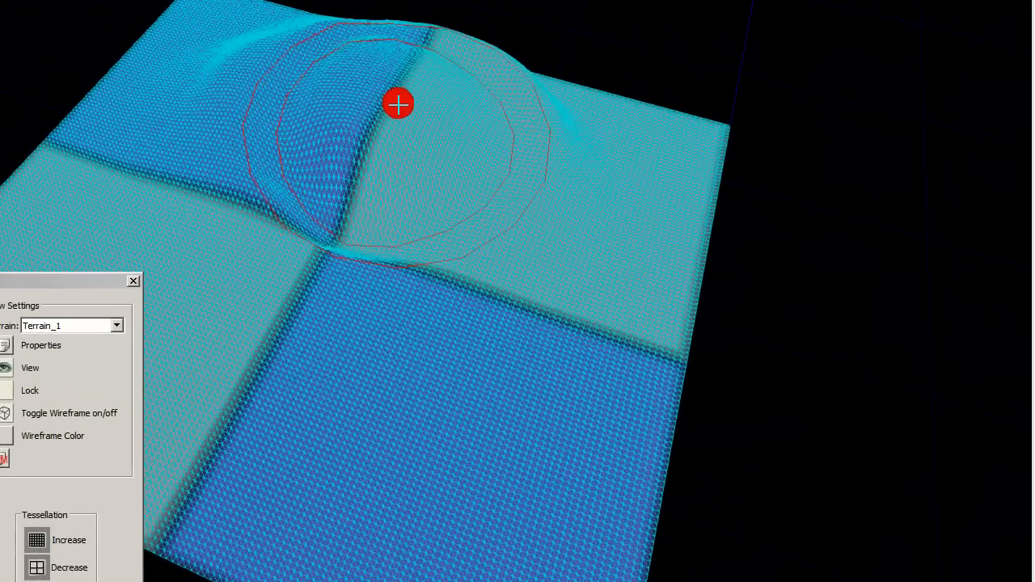
pyautogui.click(396, 107)
pyautogui.click(374, 240)
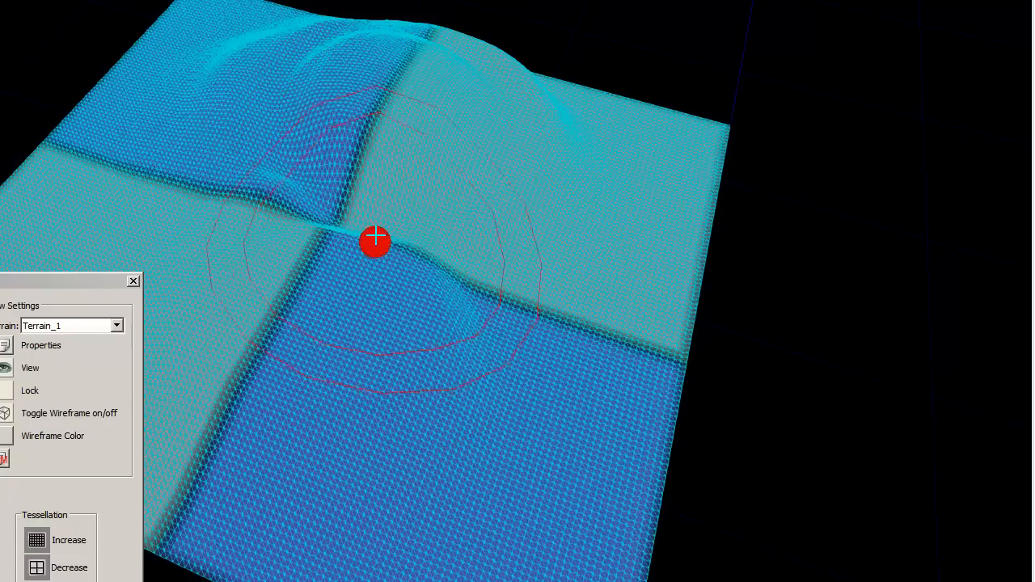
pyautogui.moveTo(377, 297)
pyautogui.mouseDown()
pyautogui.moveTo(376, 347)
pyautogui.moveTo(325, 196)
pyautogui.mouseUp()
pyautogui.moveTo(484, 124)
pyautogui.mouseDown()
pyautogui.moveTo(367, 122)
pyautogui.moveTo(367, 86)
pyautogui.moveTo(469, 60)
pyautogui.moveTo(370, 48)
pyautogui.moveTo(323, 56)
pyautogui.moveTo(319, 167)
pyautogui.moveTo(373, 199)
pyautogui.moveTo(501, 213)
pyautogui.moveTo(53, 118)
pyautogui.moveTo(334, 48)
pyautogui.moveTo(800, 49)
pyautogui.mouseUp()
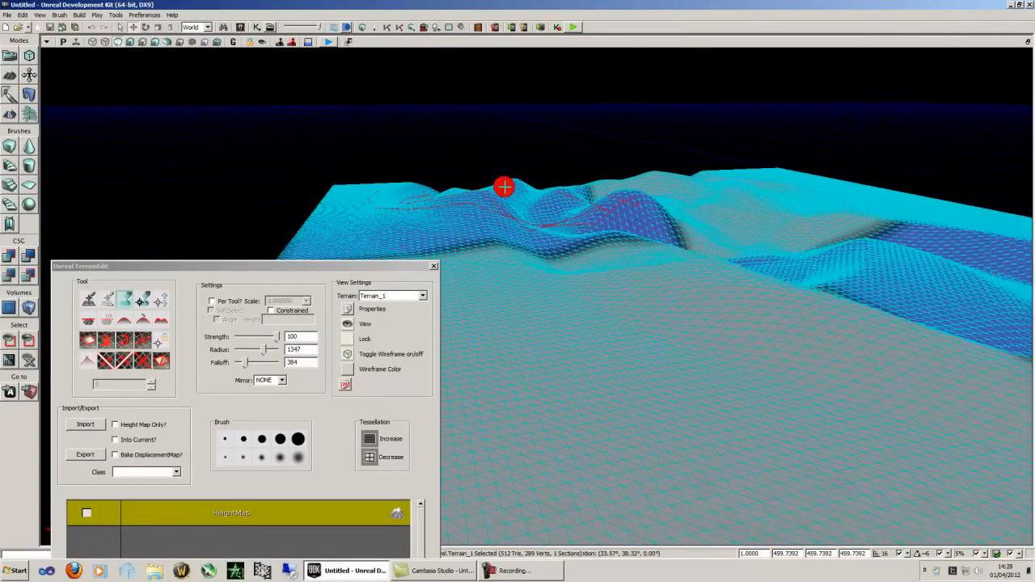
# Step: Build the hills up into a taller mountain ridge with several peaks by painting more height from different sides
pyautogui.moveTo(504, 187)
pyautogui.keyDown('ctrl'); pyautogui.mouseDown()
pyautogui.moveTo(619, 262)
pyautogui.moveTo(794, 203)
pyautogui.moveTo(798, 254)
pyautogui.mouseUp(); pyautogui.keyUp('ctrl')
pyautogui.moveTo(799, 254); pyautogui.dragTo(444, 235, button='right')
pyautogui.moveTo(541, 242)
pyautogui.keyDown('ctrl'); pyautogui.mouseDown()
pyautogui.moveTo(561, 267)
pyautogui.moveTo(534, 260)
pyautogui.mouseUp(); pyautogui.keyUp('ctrl')
pyautogui.moveTo(534, 260)
pyautogui.mouseDown(button='right')
pyautogui.moveTo(432, 249)
pyautogui.moveTo(633, 241)
pyautogui.moveTo(1026, 402)
pyautogui.moveTo(1030, 432)
pyautogui.moveTo(460, 213)
pyautogui.mouseUp(button='right')
pyautogui.moveTo(447, 188)
pyautogui.keyDown('ctrl'); pyautogui.mouseDown()
pyautogui.moveTo(442, 160)
pyautogui.moveTo(515, 134)
pyautogui.moveTo(536, 151)
pyautogui.moveTo(593, 121)
pyautogui.mouseUp(); pyautogui.keyUp('ctrl')
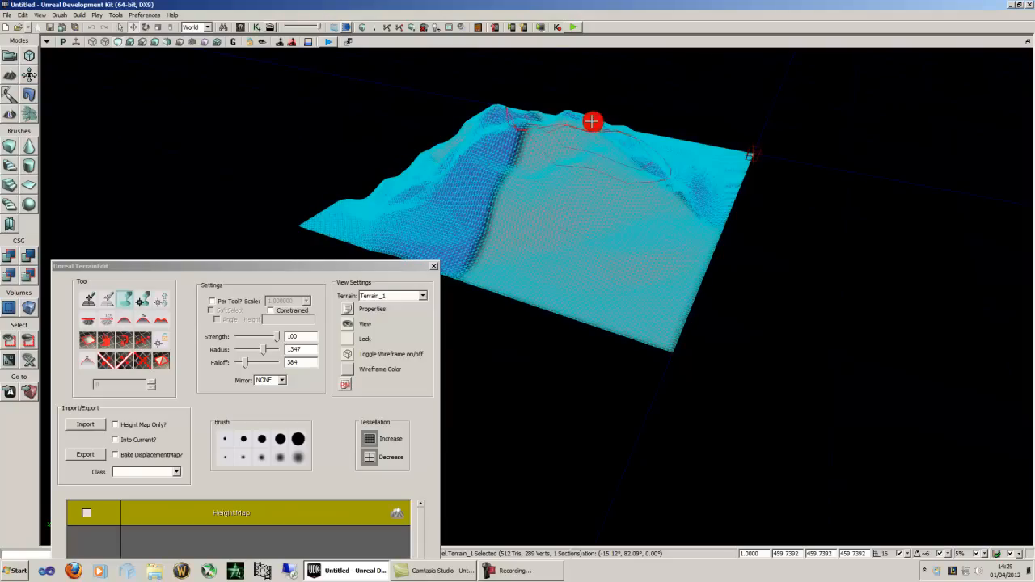
pyautogui.keyDown('ctrl'); pyautogui.moveTo(656, 145); pyautogui.dragTo(656, 151); pyautogui.keyUp('ctrl')
pyautogui.moveTo(570, 78)
pyautogui.mouseDown(button='right')
pyautogui.moveTo(615, 46)
pyautogui.moveTo(752, 106)
pyautogui.moveTo(1009, 153)
pyautogui.moveTo(1030, 97)
pyautogui.moveTo(1032, 343)
pyautogui.mouseUp(button='right')
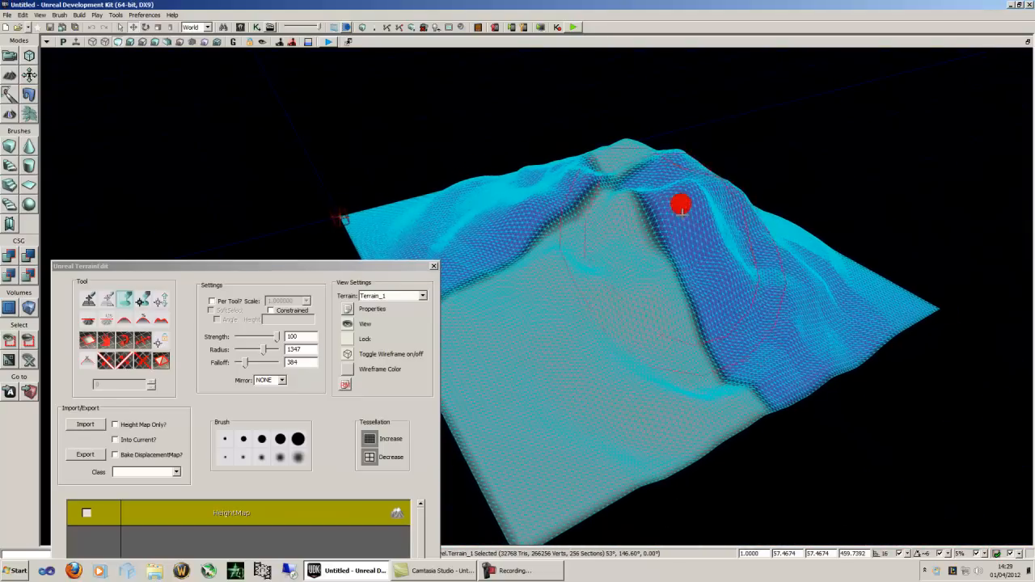
pyautogui.keyDown('ctrl'); pyautogui.moveTo(710, 308); pyautogui.dragTo(556, 216); pyautogui.keyUp('ctrl')
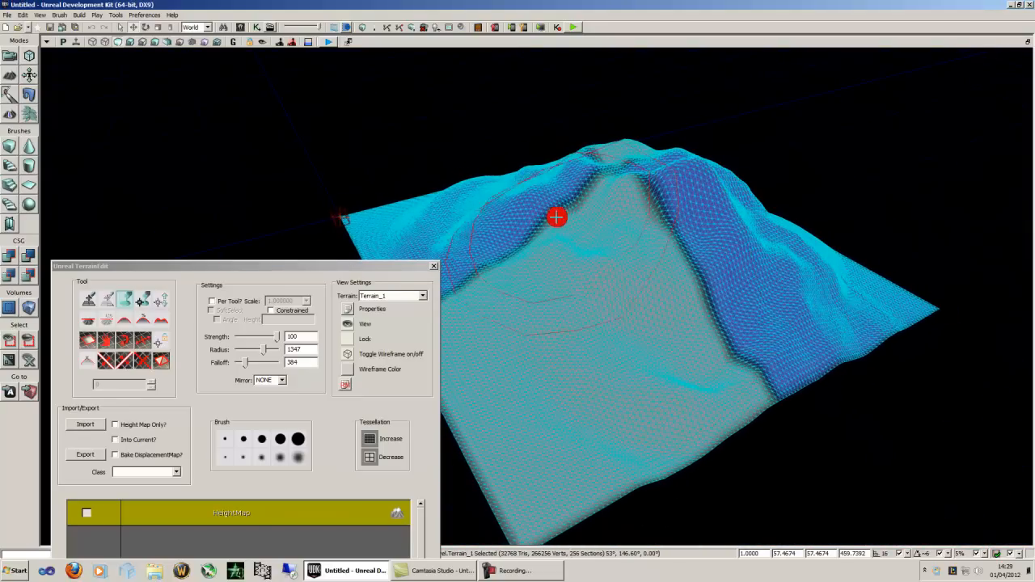
pyautogui.keyDown('ctrl'); pyautogui.moveTo(635, 121); pyautogui.dragTo(628, 116); pyautogui.keyUp('ctrl')
pyautogui.moveTo(629, 116)
pyautogui.mouseDown(button='right')
pyautogui.moveTo(571, 99)
pyautogui.moveTo(638, 106)
pyautogui.mouseUp(button='right')
pyautogui.moveTo(638, 106)
pyautogui.keyDown('ctrl'); pyautogui.mouseDown()
pyautogui.moveTo(718, 86)
pyautogui.moveTo(615, 137)
pyautogui.moveTo(778, 141)
pyautogui.moveTo(811, 169)
pyautogui.mouseUp(); pyautogui.keyUp('ctrl')
pyautogui.moveTo(631, 283)
pyautogui.mouseDown(button='right')
pyautogui.moveTo(525, 321)
pyautogui.moveTo(623, 270)
pyautogui.mouseUp(button='right')
pyautogui.press('s')
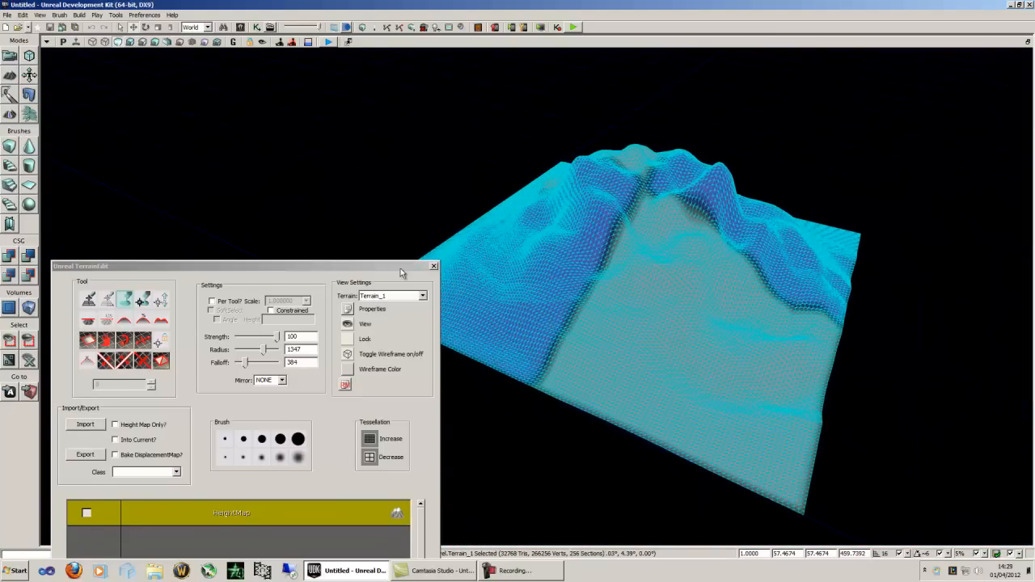
# Step: Create a new terrain setup layer named terrainsetuplayer1 beneath the height map in the terrain's layer list
pyautogui.moveTo(401, 272); pyautogui.dragTo(424, 79)
pyautogui.moveTo(637, 295)
pyautogui.mouseDown(button='right')
pyautogui.moveTo(945, 268)
pyautogui.moveTo(1030, 277)
pyautogui.moveTo(1030, 261)
pyautogui.moveTo(747, 290)
pyautogui.mouseUp(button='right')
pyautogui.press('a')
pyautogui.press('w')
pyautogui.press('d')
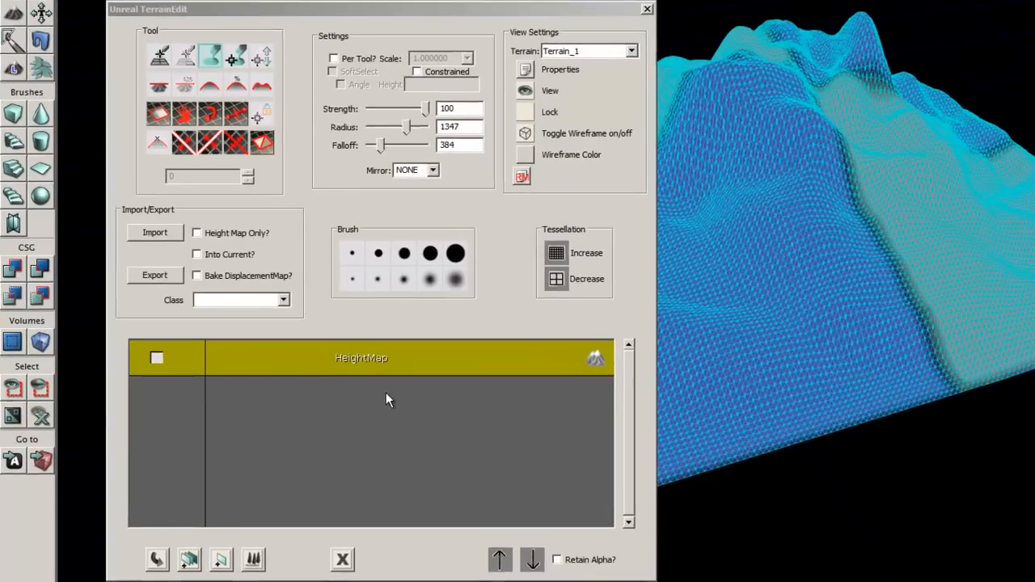
pyautogui.rightClick(317, 372)
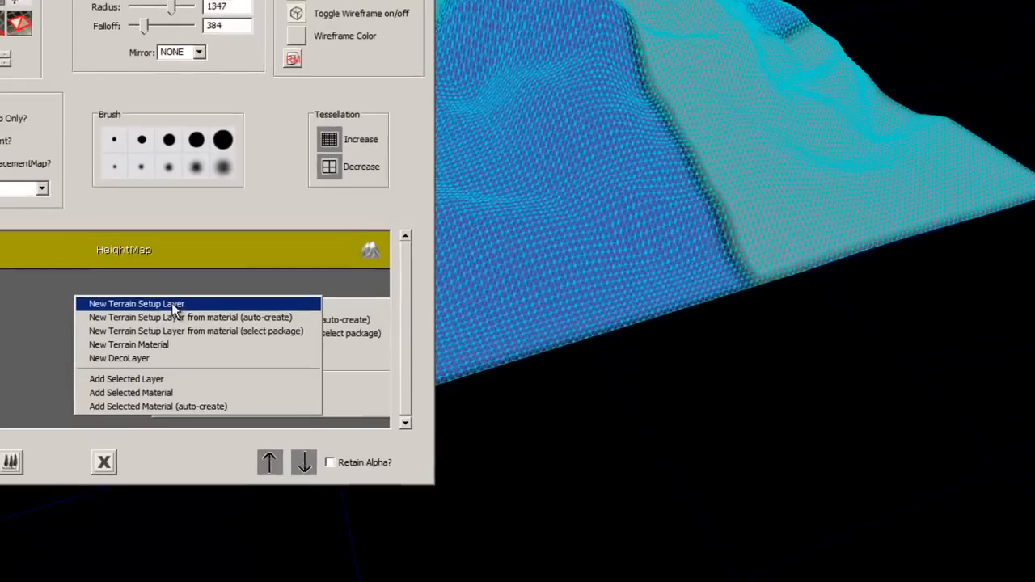
pyautogui.click(447, 412)
pyautogui.write('terrainsetup')
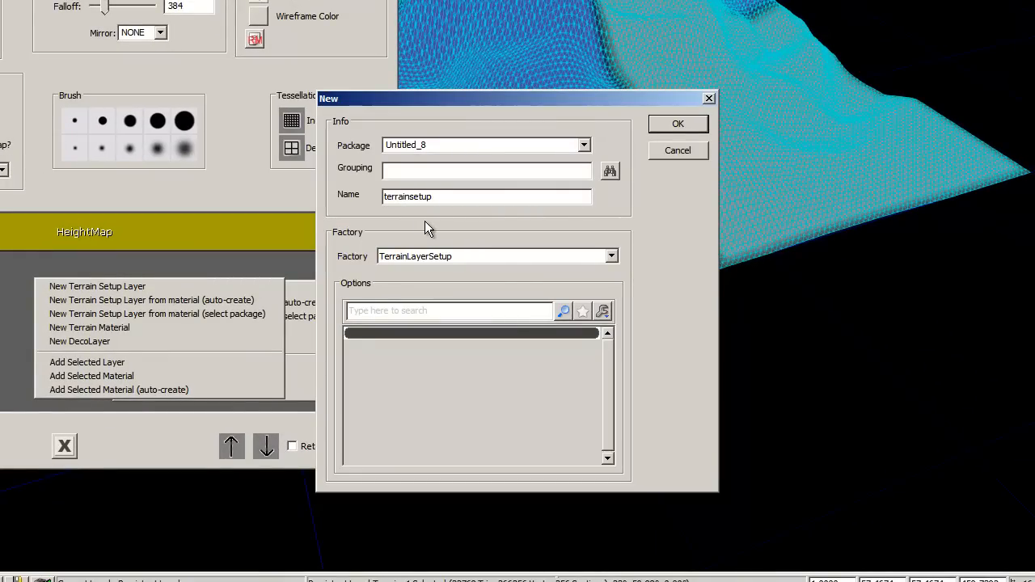
pyautogui.write('layer1')
pyautogui.press('Return')
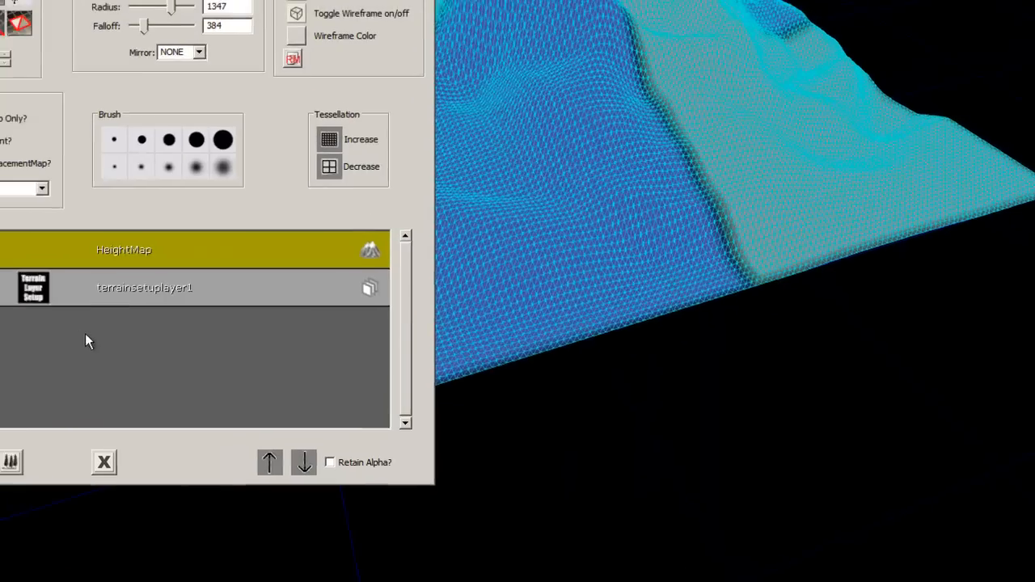
# Step: Try to create a new terrain material with the height map still selected, and dismiss the message
pyautogui.rightClick(48, 319)
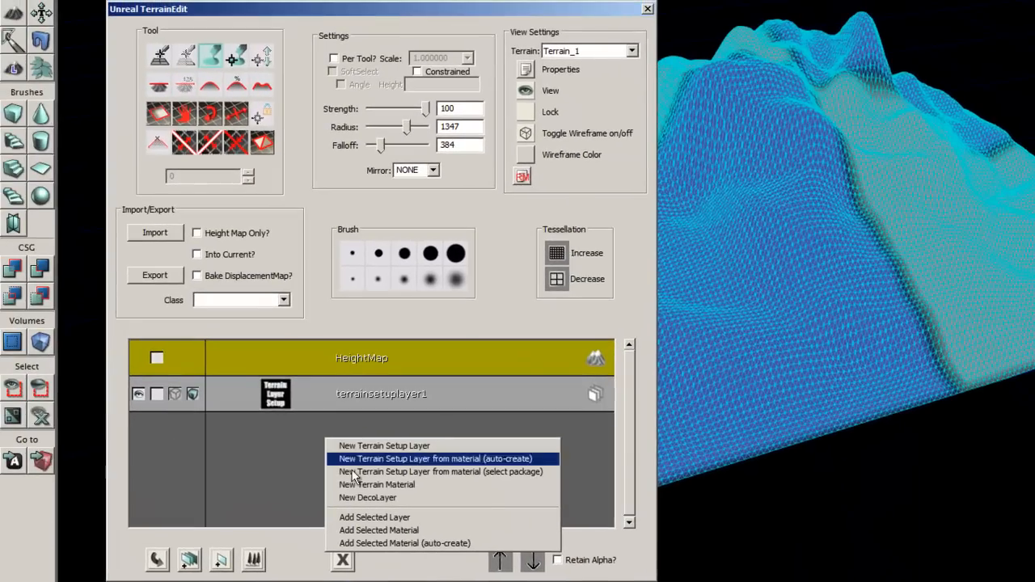
pyautogui.click(356, 485)
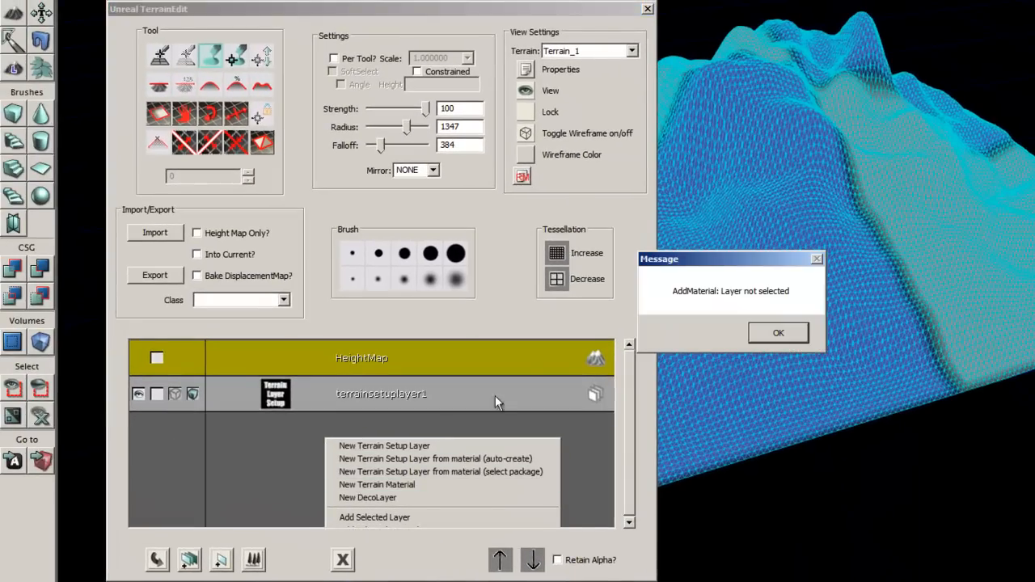
pyautogui.click(779, 334)
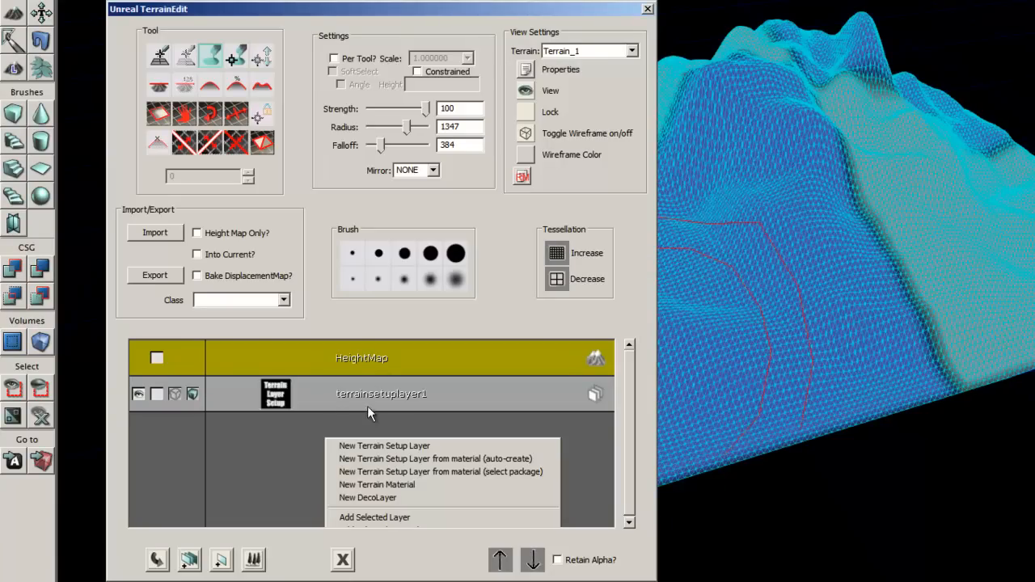
# Step: Create a new terrain material named terrainmaterial1 in the terrainsetuplayer1 layer
pyautogui.rightClick(327, 387)
pyautogui.rightClick(301, 453)
pyautogui.click(356, 501)
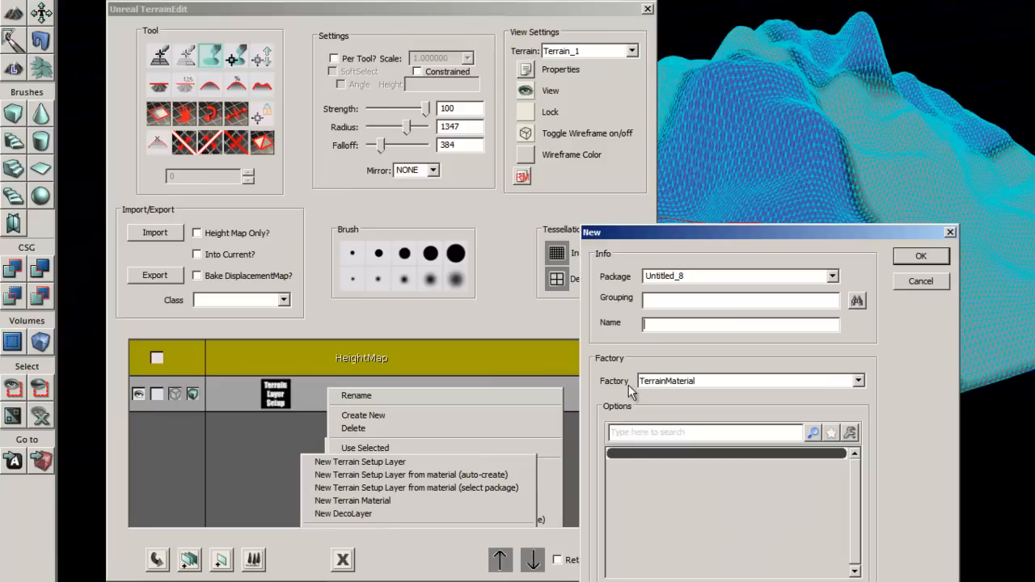
pyautogui.write('terrainmate_1')
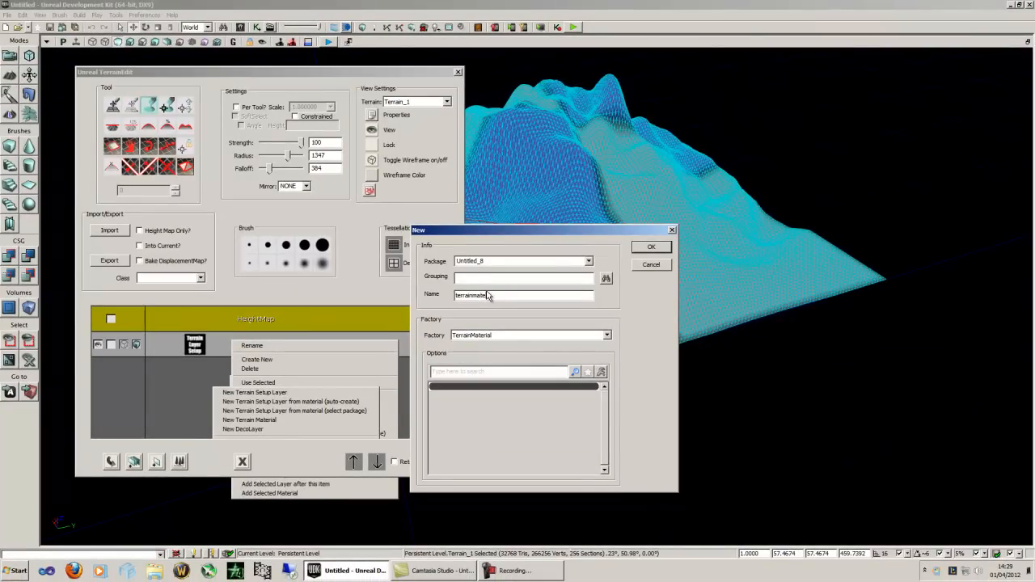
pyautogui.press('Return')
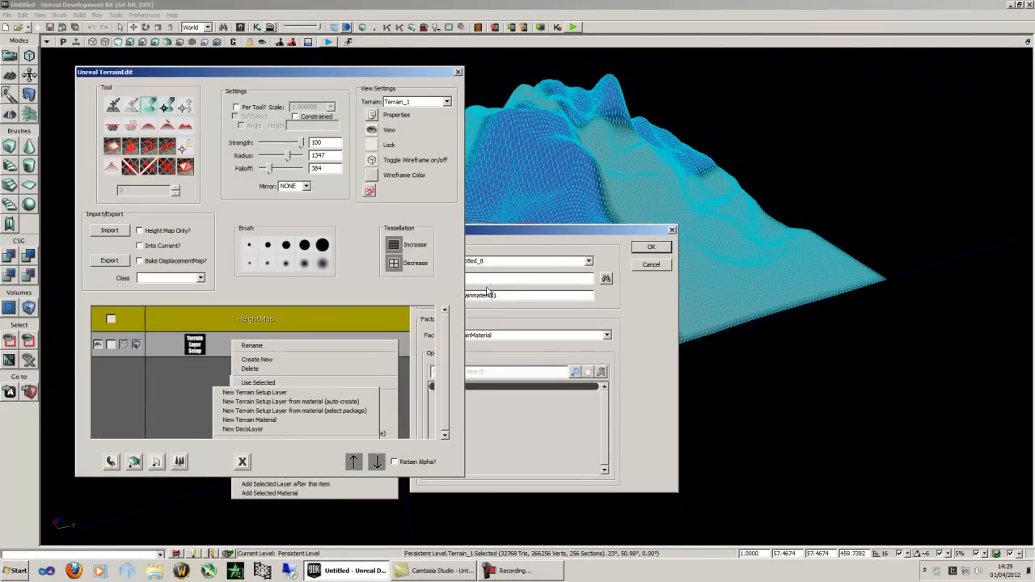
pyautogui.moveTo(522, 238)
pyautogui.mouseDown()
pyautogui.moveTo(484, 208)
pyautogui.moveTo(677, 153)
pyautogui.moveTo(655, 251)
pyautogui.moveTo(674, 337)
pyautogui.moveTo(276, 292)
pyautogui.moveTo(418, 300)
pyautogui.moveTo(642, 205)
pyautogui.mouseUp()
pyautogui.moveTo(634, 269)
pyautogui.mouseDown(button='right')
pyautogui.moveTo(637, 296)
pyautogui.moveTo(635, 259)
pyautogui.mouseUp(button='right')
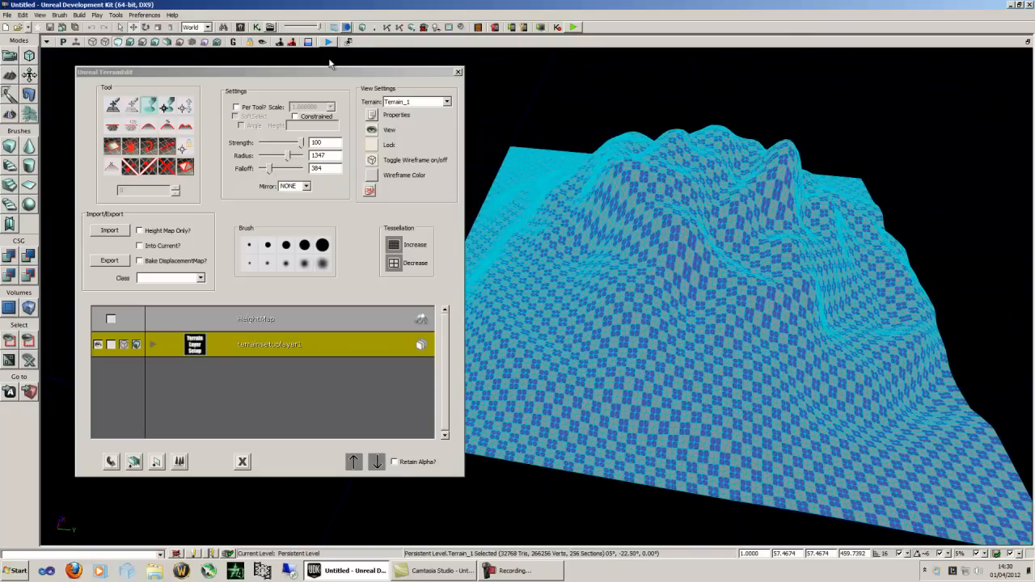
# Step: Close the terrain editor and open the properties of terrainmaterial1 from the Content Browser, placing them clear of the browser
pyautogui.click(458, 73)
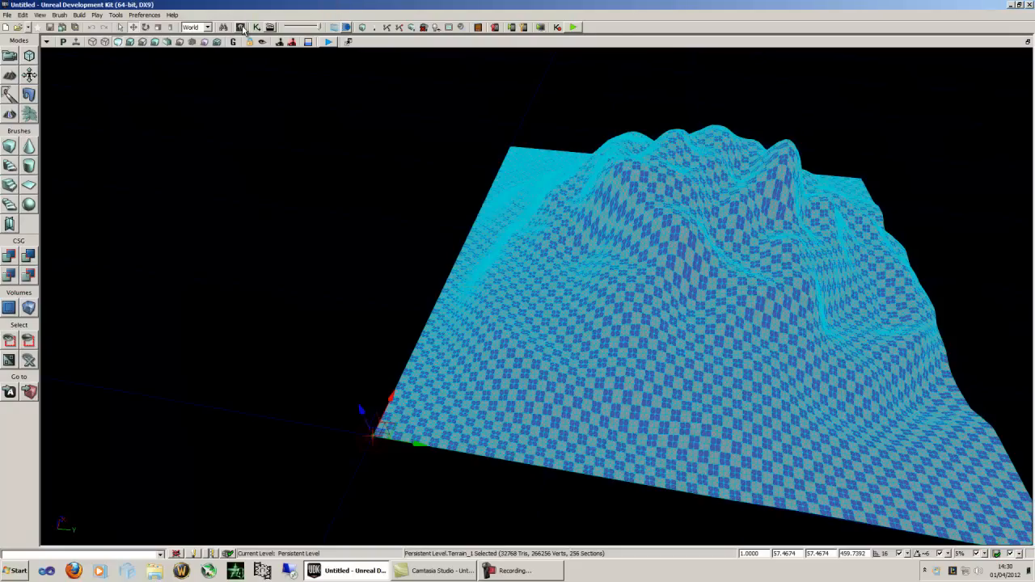
pyautogui.click(242, 27)
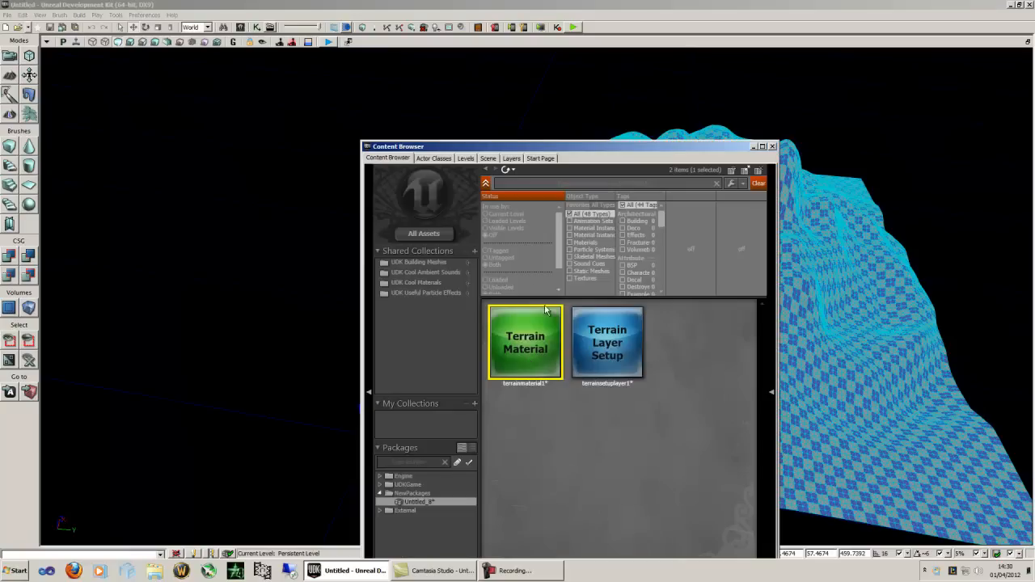
pyautogui.doubleClick(528, 354)
pyautogui.moveTo(243, 182); pyautogui.dragTo(178, 86)
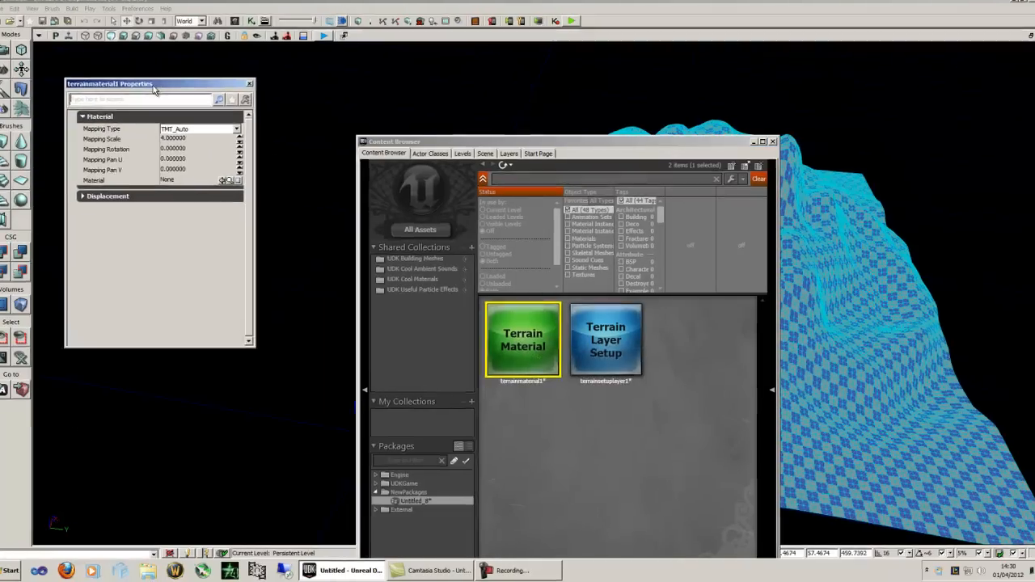
# Step: List all assets in the Content Browser and filter them to the Materials type
pyautogui.click(356, 158)
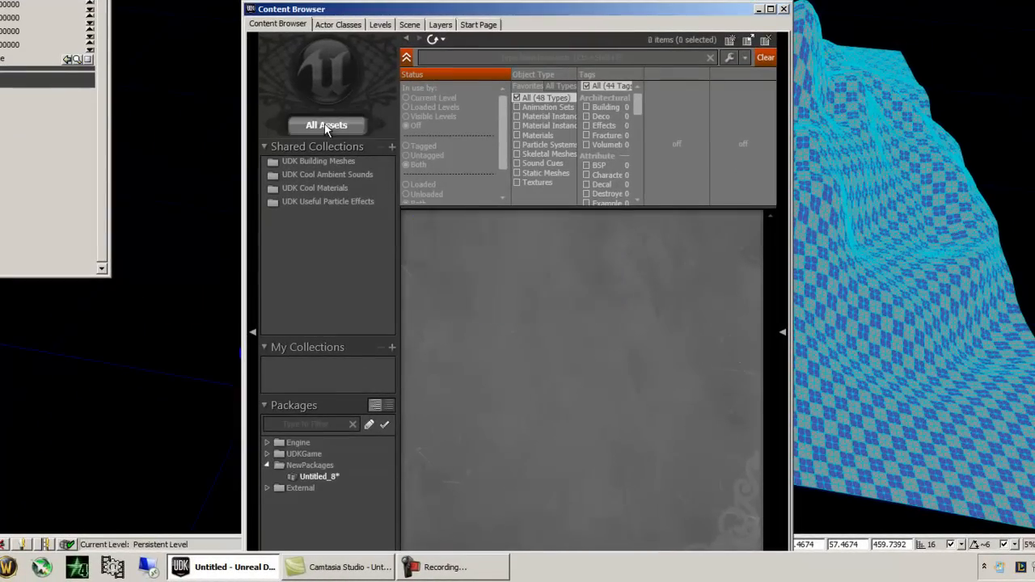
pyautogui.scroll(-6, 607, 272)
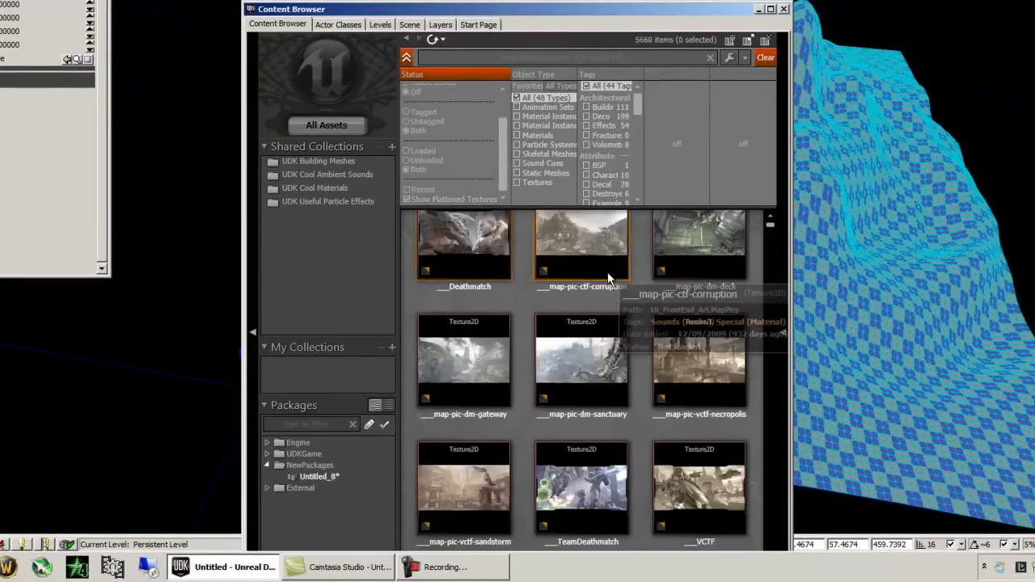
pyautogui.scroll(-3, 575, 283)
pyautogui.scroll(6, 573, 308)
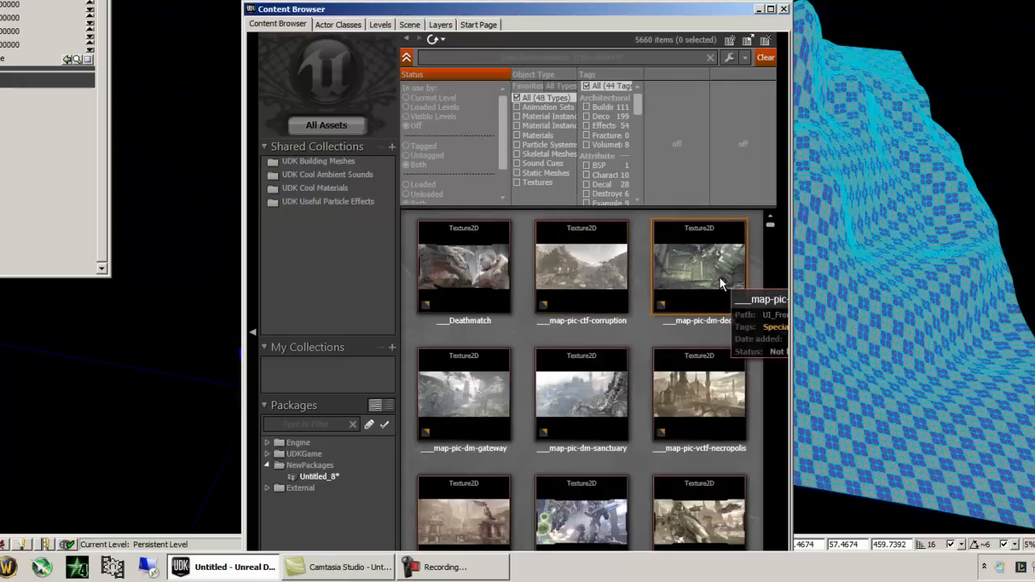
pyautogui.click(531, 136)
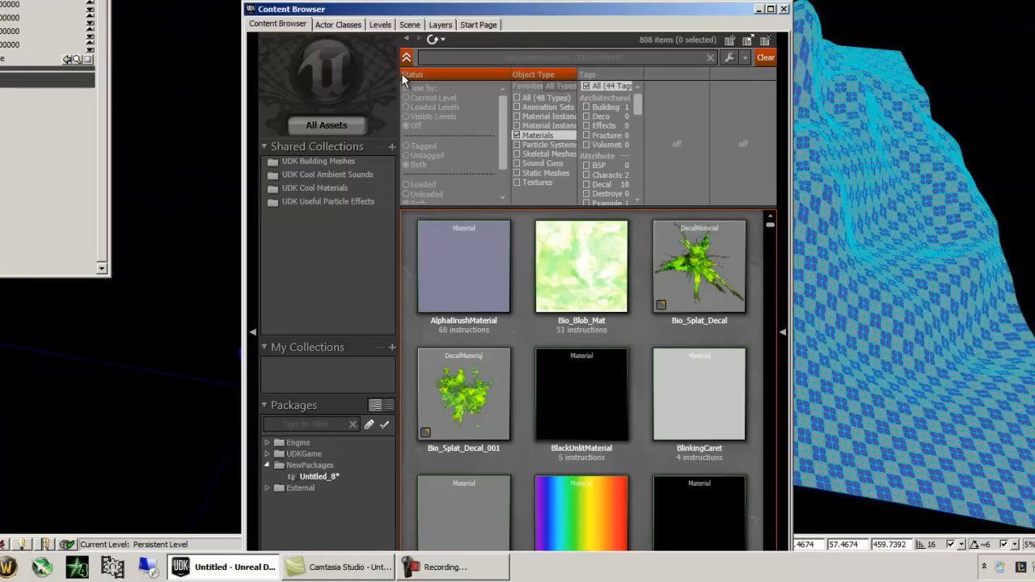
# Step: Search the materials for dirt and for grass, and look through the grass materials
pyautogui.write('dirt')
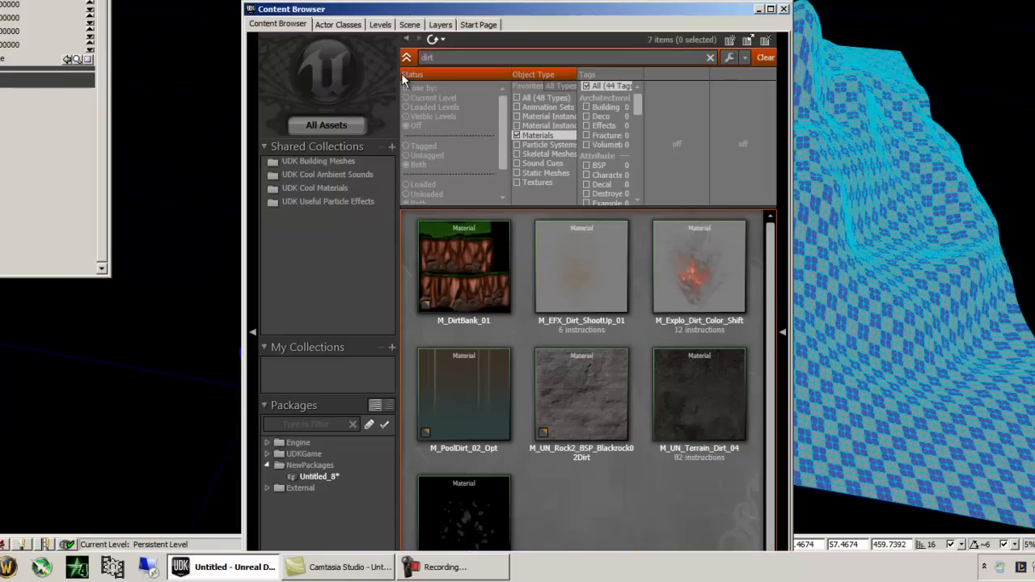
pyautogui.press('BackSpace')
pyautogui.press('BackSpace')
pyautogui.press('BackSpace')
pyautogui.write('gr')
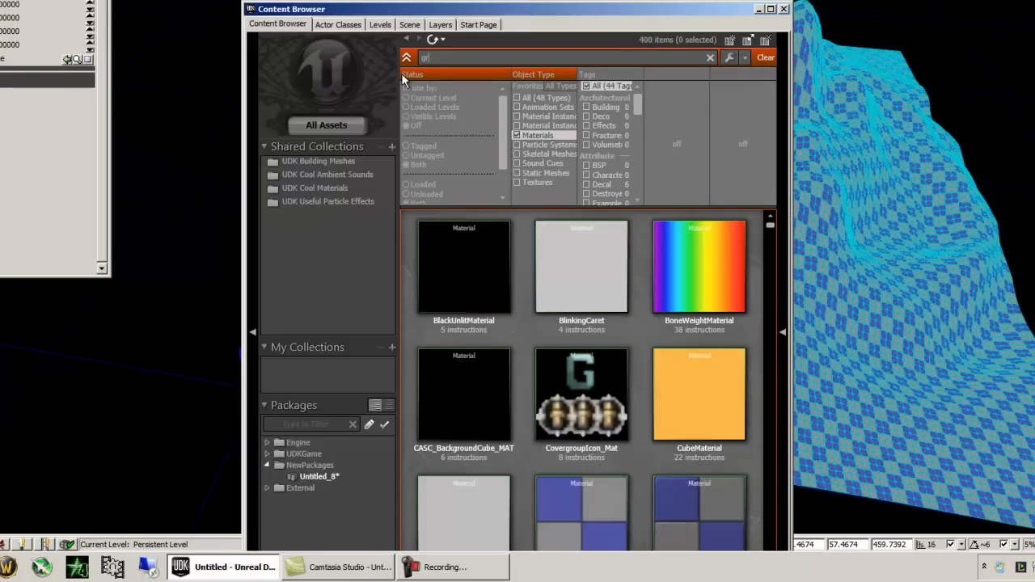
pyautogui.write('ass')
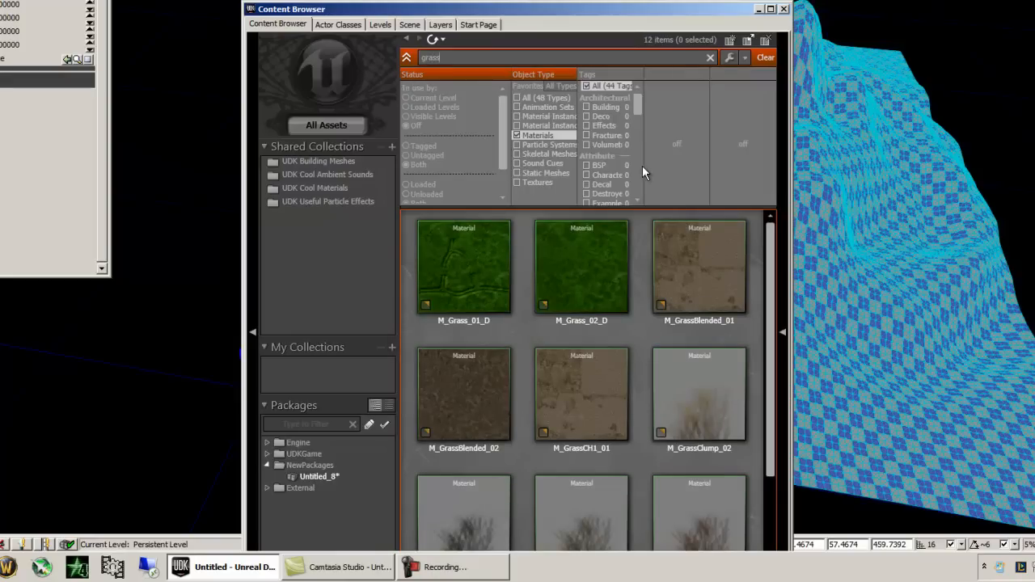
pyautogui.scroll(-3, 684, 416)
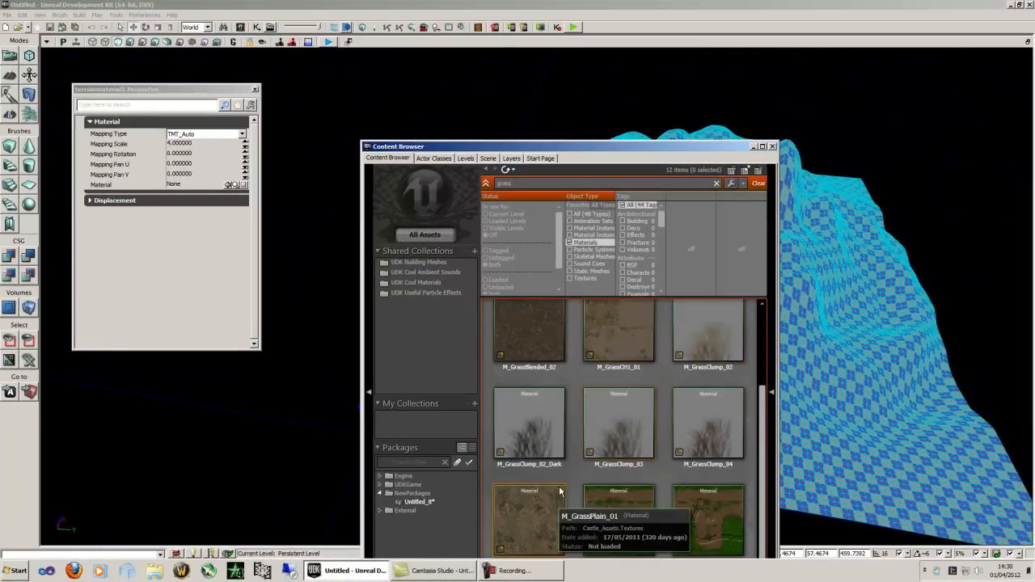
pyautogui.scroll(3, 622, 404)
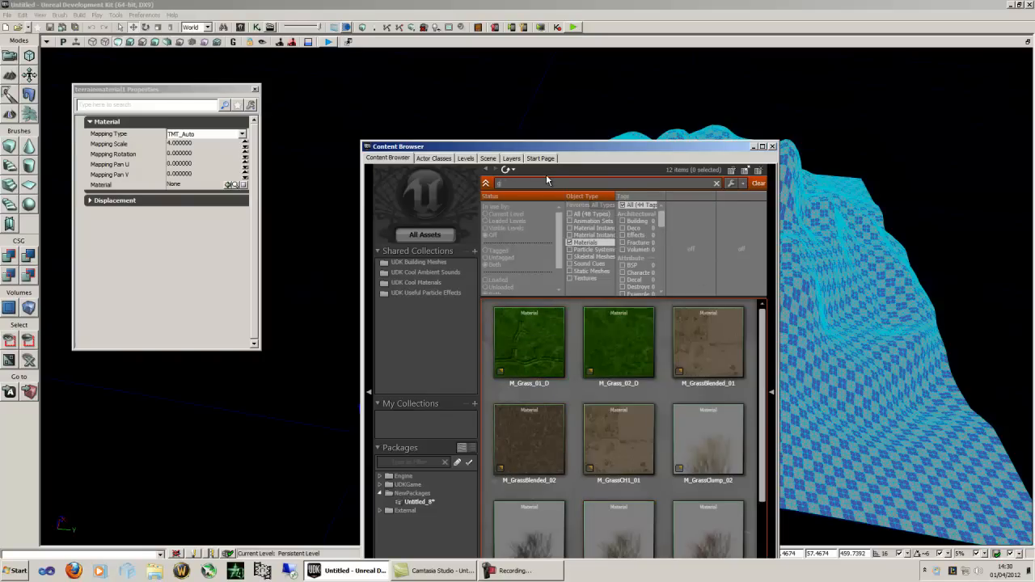
# Step: Search the materials for dirt and assign M_UN_Terrain_Dirt_04 as the material of terrainmaterial1
pyautogui.press('BackSpace')
pyautogui.write('dirt')
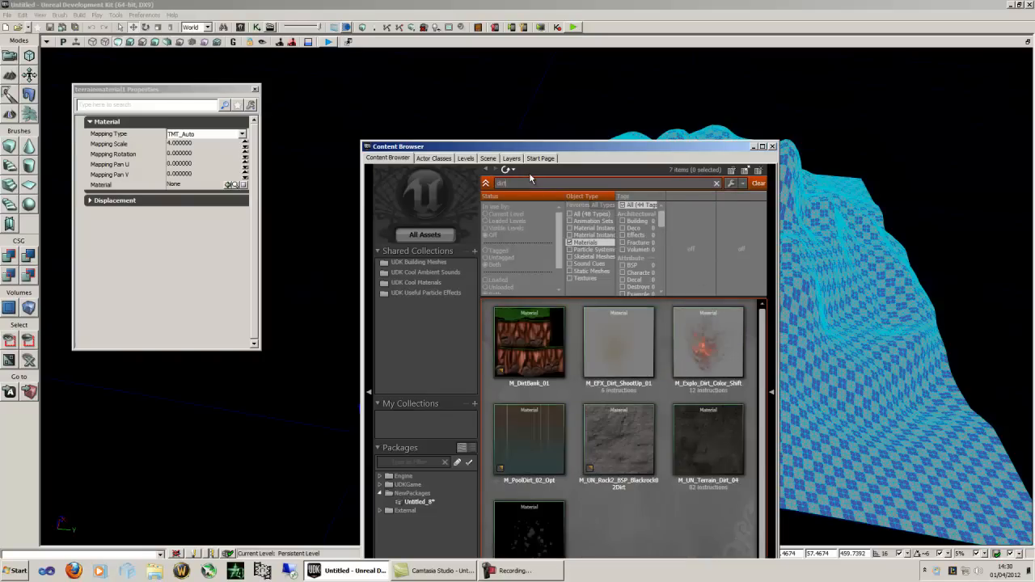
pyautogui.scroll(-1, 684, 396)
pyautogui.click(684, 404)
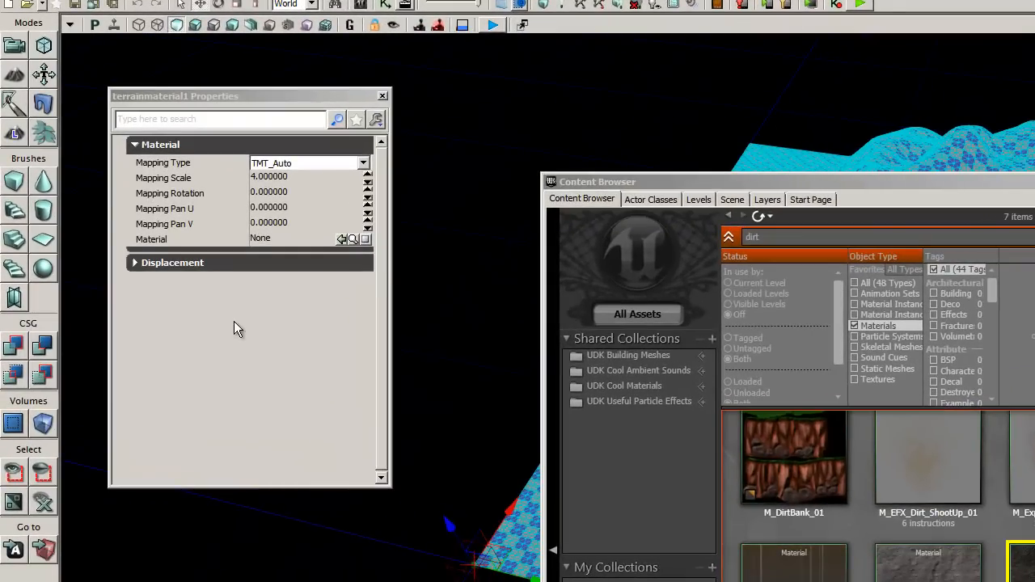
pyautogui.click(214, 349)
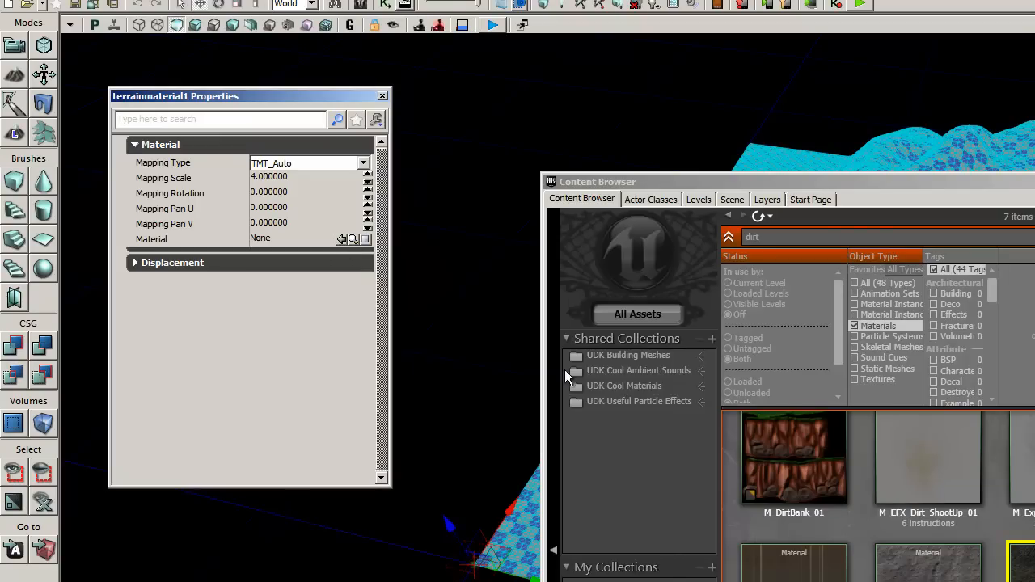
pyautogui.click(339, 237)
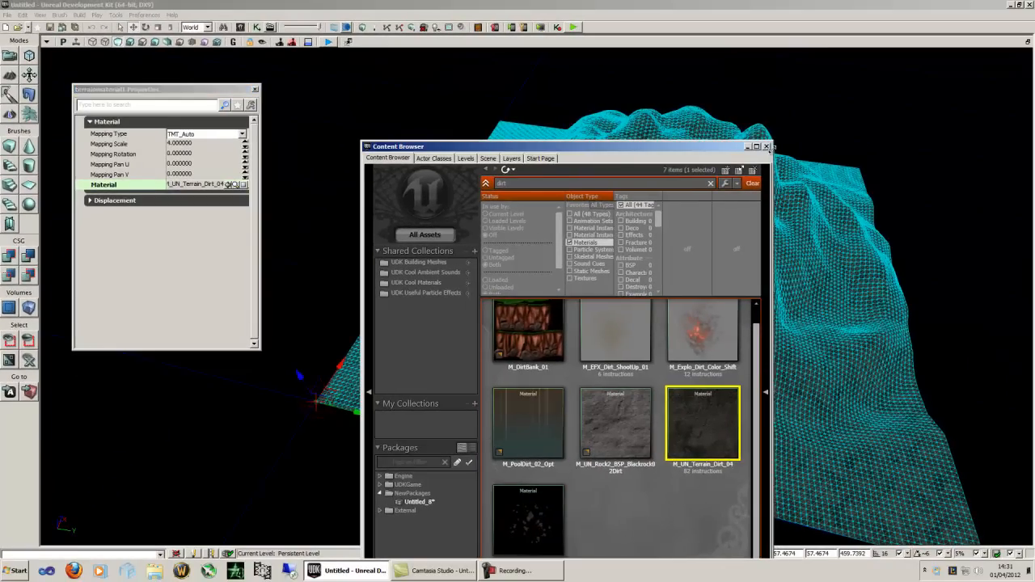
# Step: Close the Content Browser and material properties, and turn off the terrain's wireframe in the terrain editor
pyautogui.click(772, 146)
pyautogui.moveTo(627, 397); pyautogui.dragTo(267, 129)
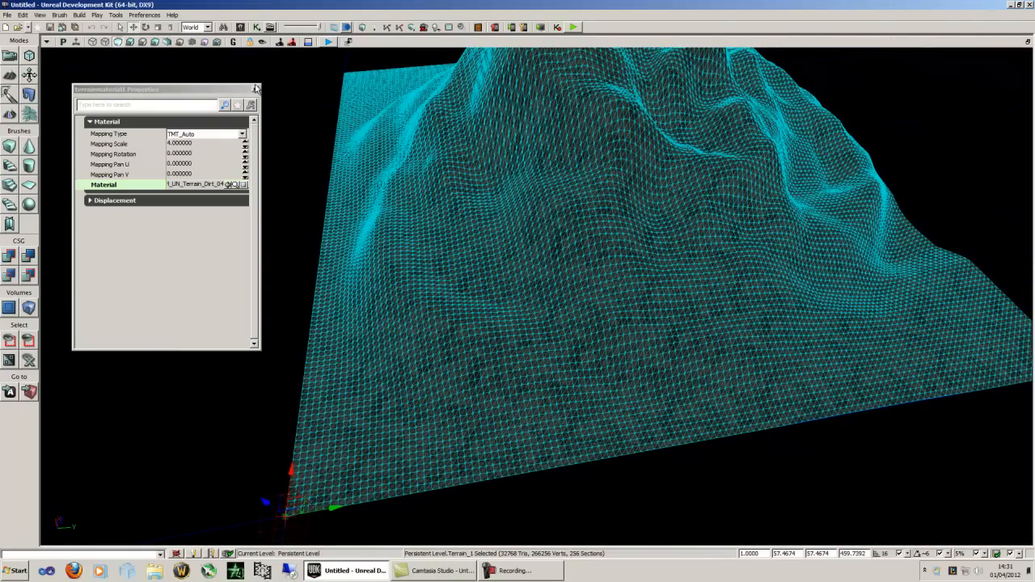
pyautogui.click(254, 89)
pyautogui.click(7, 77)
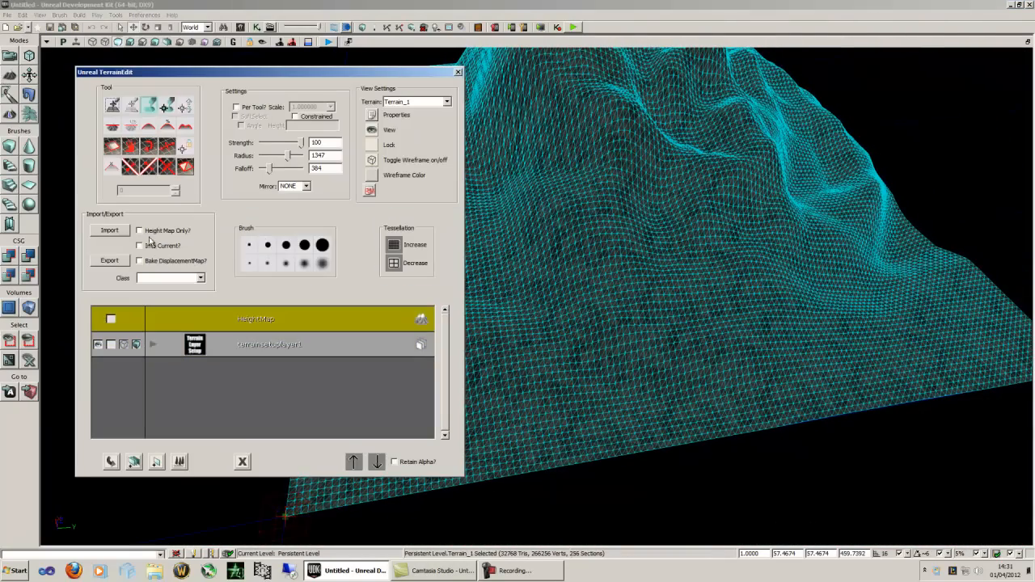
pyautogui.click(371, 160)
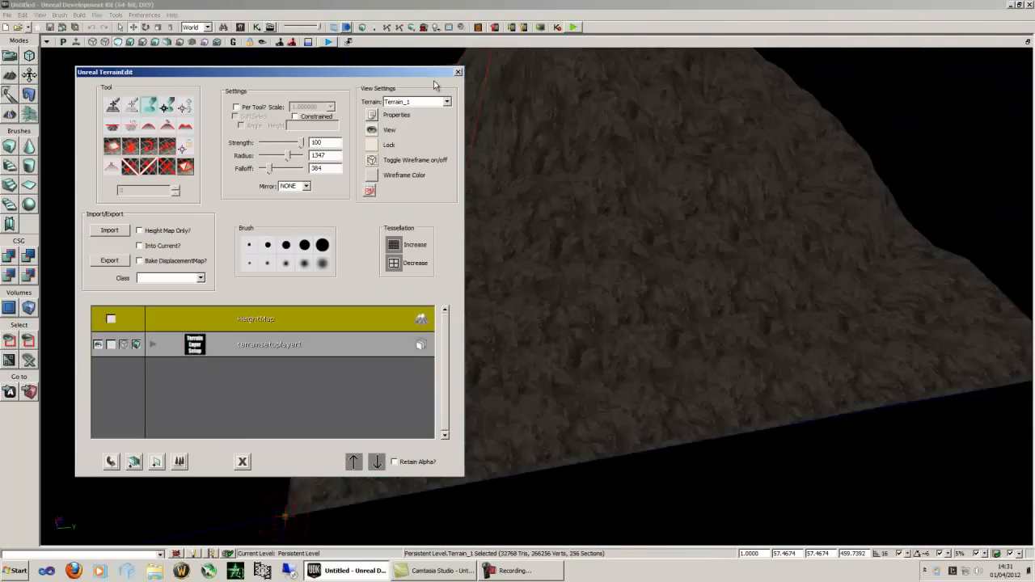
pyautogui.click(458, 74)
pyautogui.moveTo(585, 246); pyautogui.dragTo(204, 32, button='right')
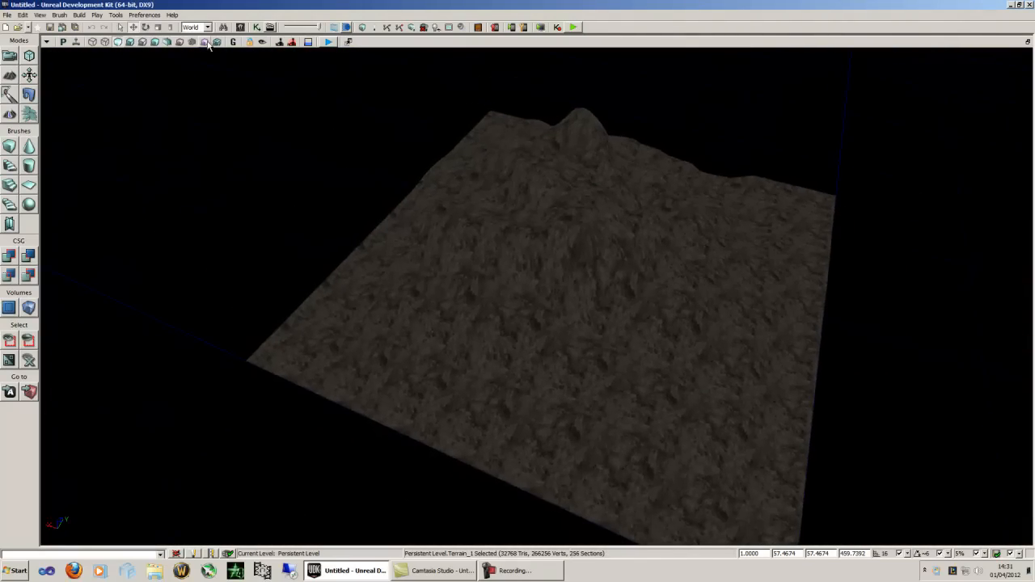
# Step: Open the actor classes browser, search it for fluid and select FluidSurfaceActorMovable as the class to place
pyautogui.click(246, 28)
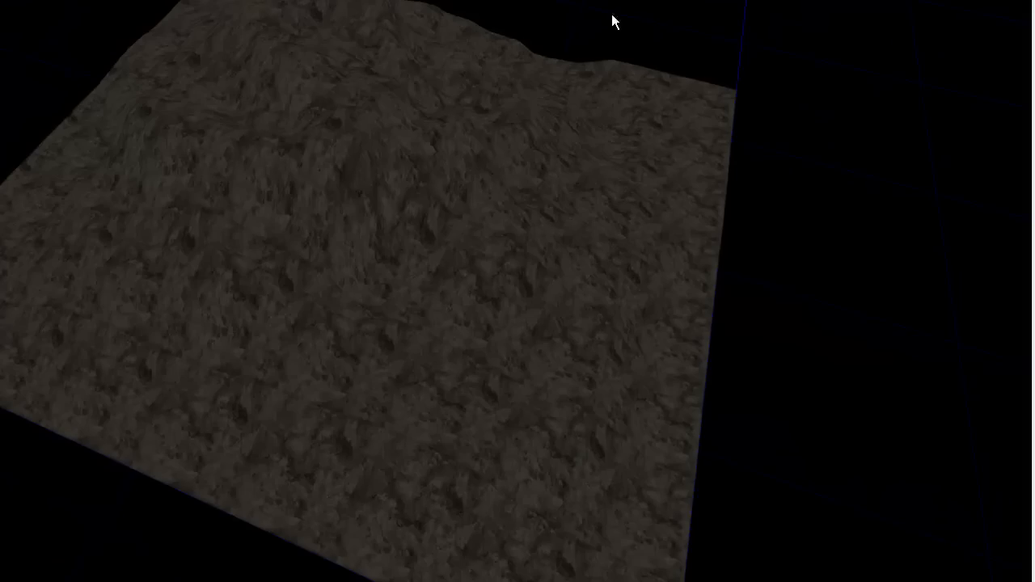
pyautogui.click(92, 1)
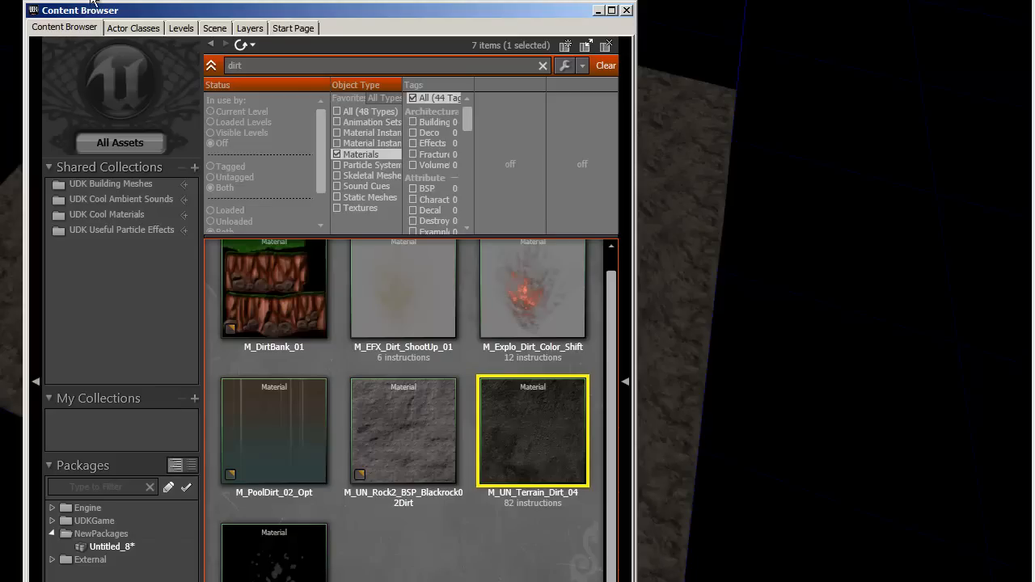
pyautogui.moveTo(109, 8); pyautogui.dragTo(39, 0)
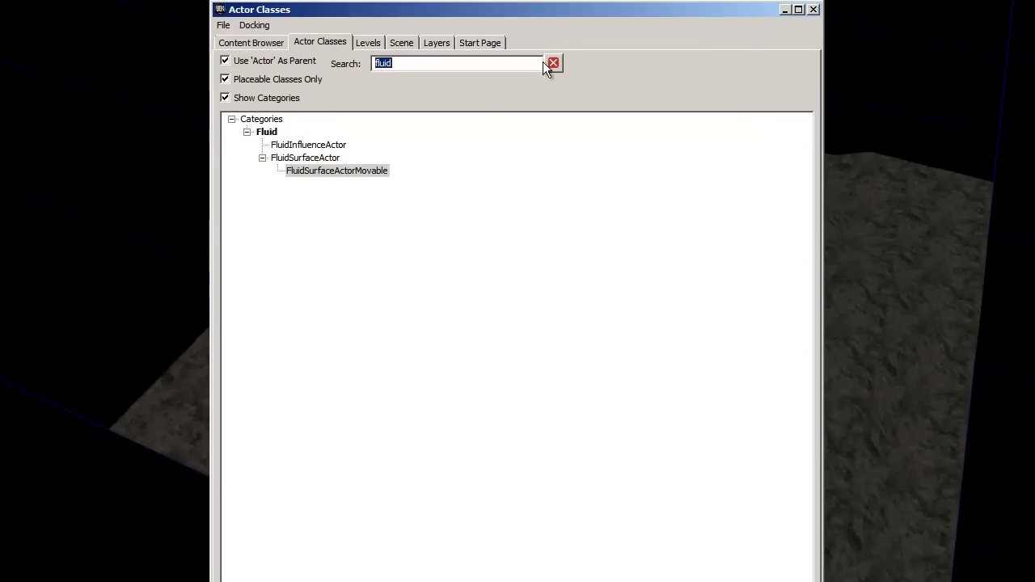
pyautogui.click(553, 64)
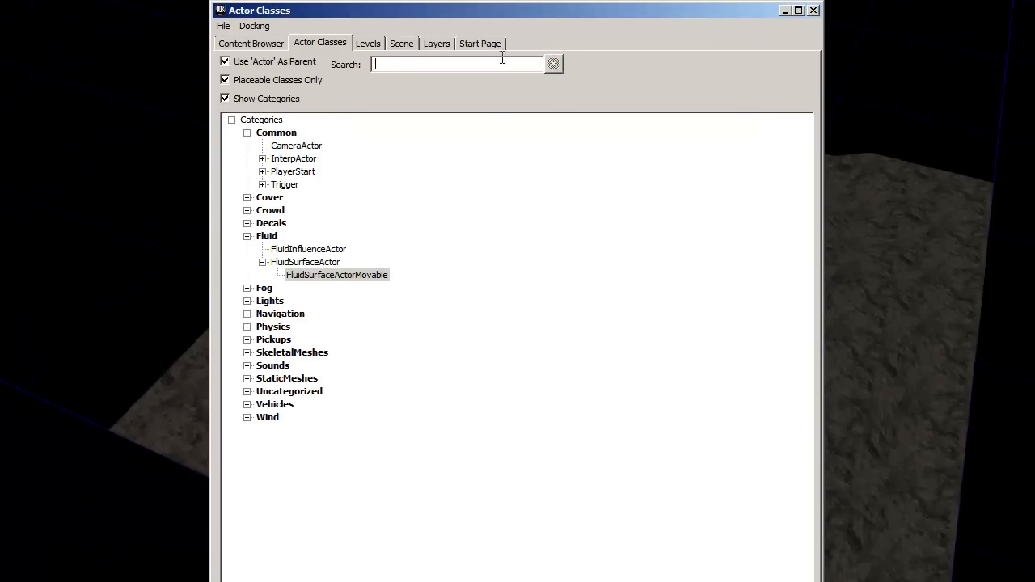
pyautogui.write('f')
pyautogui.press('BackSpace')
pyautogui.write('fluid')
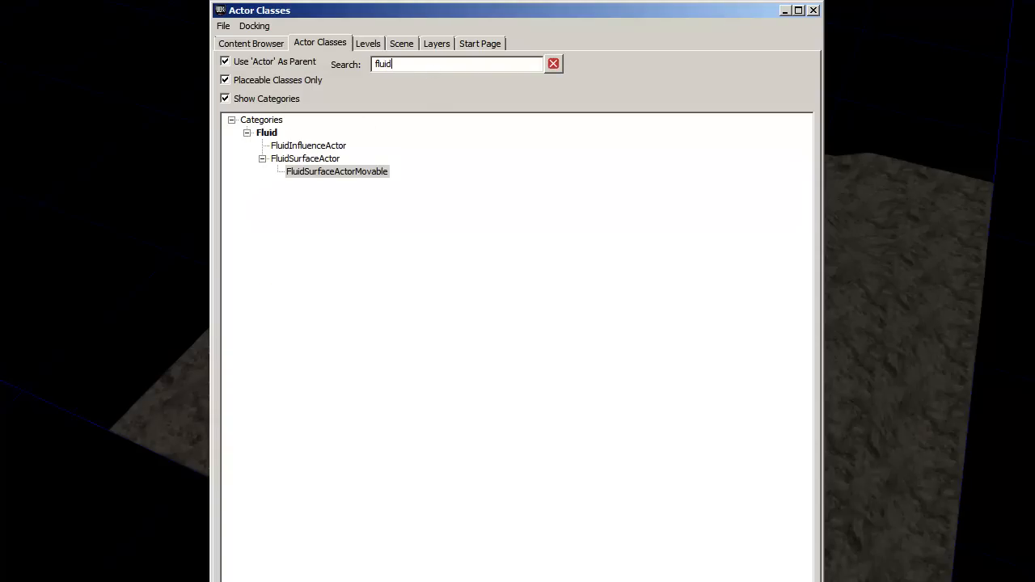
pyautogui.click(340, 173)
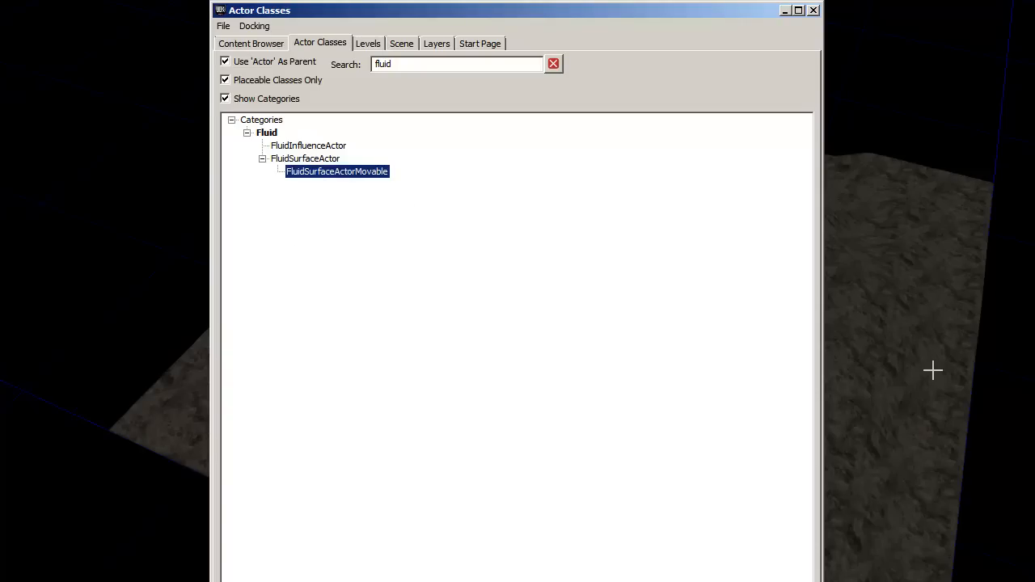
pyautogui.click(932, 354)
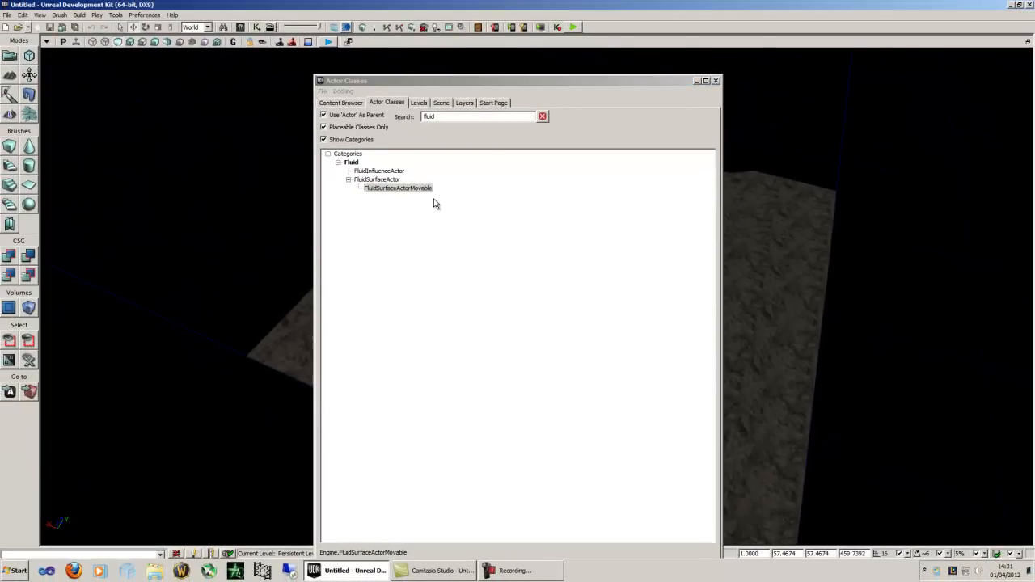
pyautogui.click(424, 197)
# Step: Add a FluidSurfaceActorMovable on the lower edge of the terrain and close the actor classes browser
pyautogui.moveTo(770, 300); pyautogui.dragTo(693, 93, button='right')
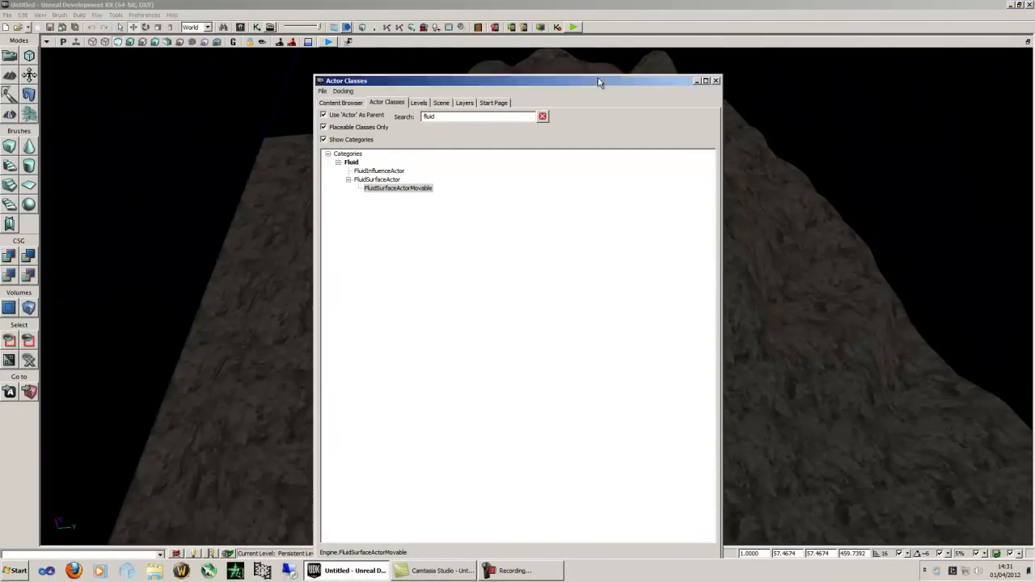
pyautogui.moveTo(598, 81); pyautogui.dragTo(199, 259)
pyautogui.moveTo(488, 262); pyautogui.dragTo(655, 282, button='right')
pyautogui.rightClick(655, 282)
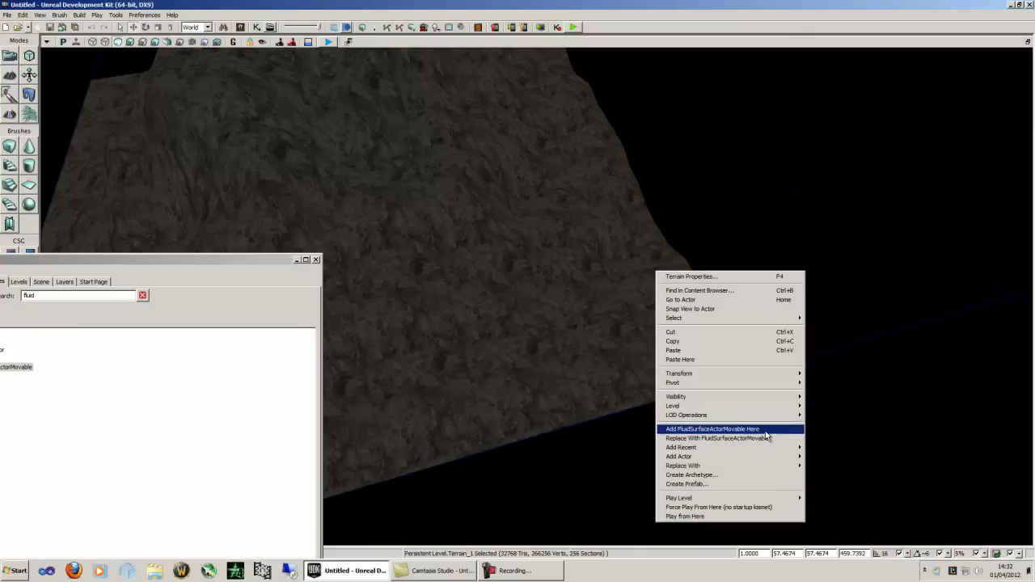
pyautogui.click(756, 429)
pyautogui.moveTo(695, 271); pyautogui.dragTo(619, 249)
pyautogui.moveTo(765, 181); pyautogui.dragTo(455, 154)
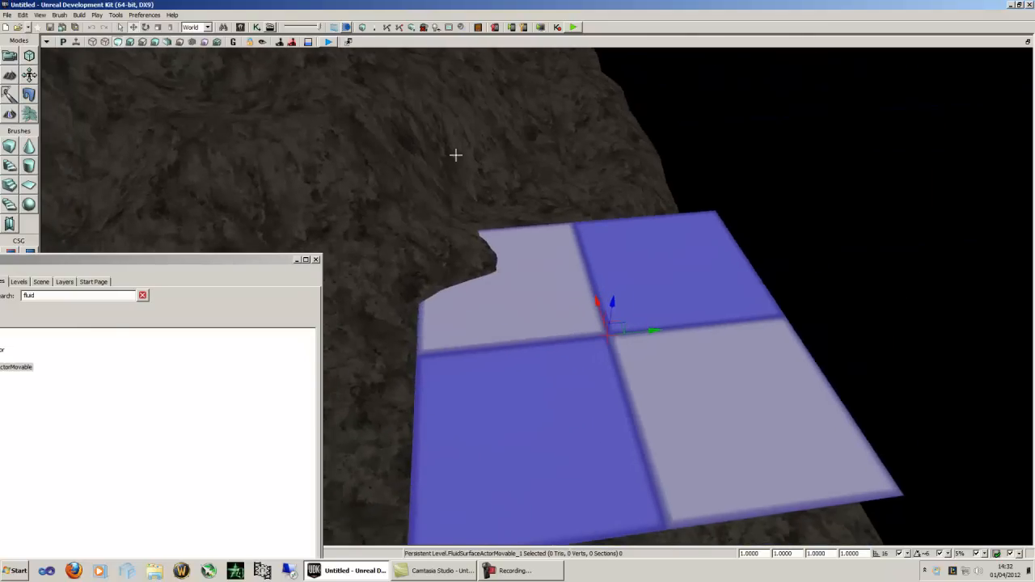
pyautogui.click(316, 259)
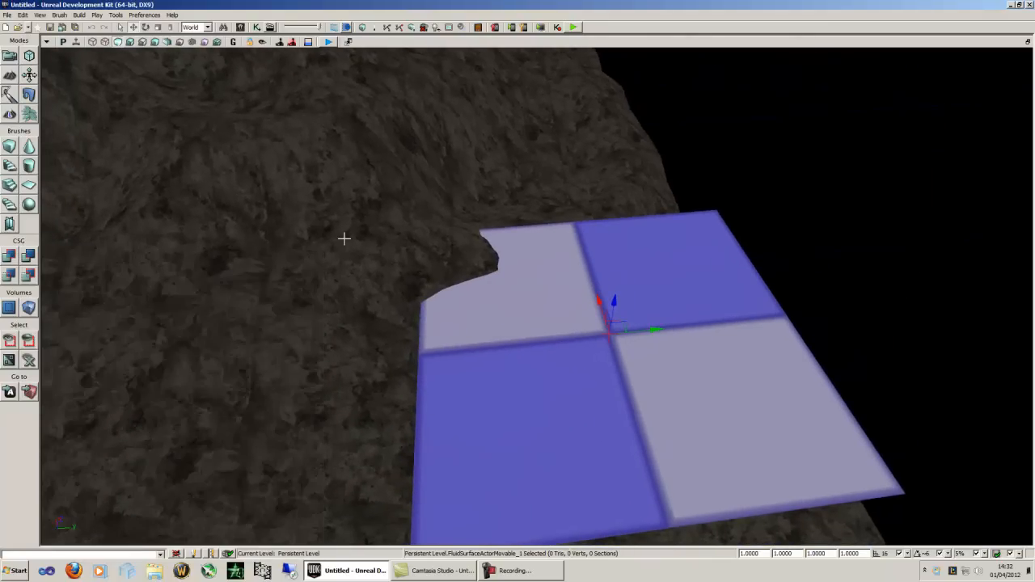
# Step: Enlarge the fluid surface and reposition it so that it surrounds the whole island at shoreline height
pyautogui.moveTo(356, 308); pyautogui.dragTo(878, 286, button='right')
pyautogui.moveTo(474, 359); pyautogui.dragTo(337, 343, button='right')
pyautogui.moveTo(337, 342); pyautogui.dragTo(541, 290)
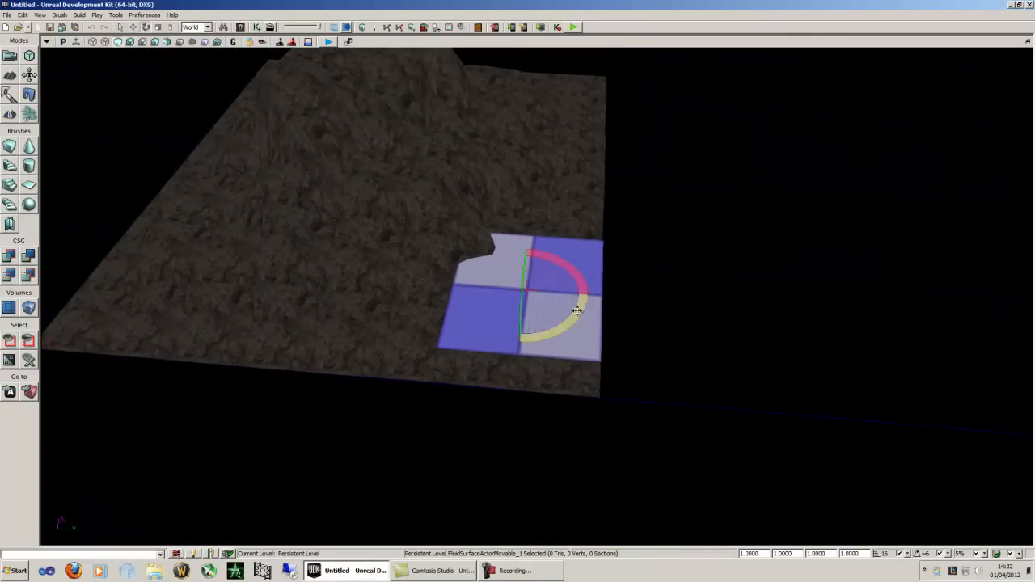
pyautogui.moveTo(579, 298); pyautogui.dragTo(902, 284)
pyautogui.moveTo(532, 259); pyautogui.dragTo(528, 167)
pyautogui.moveTo(609, 195); pyautogui.dragTo(845, 202)
pyautogui.press('space')
pyautogui.moveTo(585, 189); pyautogui.dragTo(373, 145)
pyautogui.moveTo(406, 174); pyautogui.dragTo(305, 320, button='right')
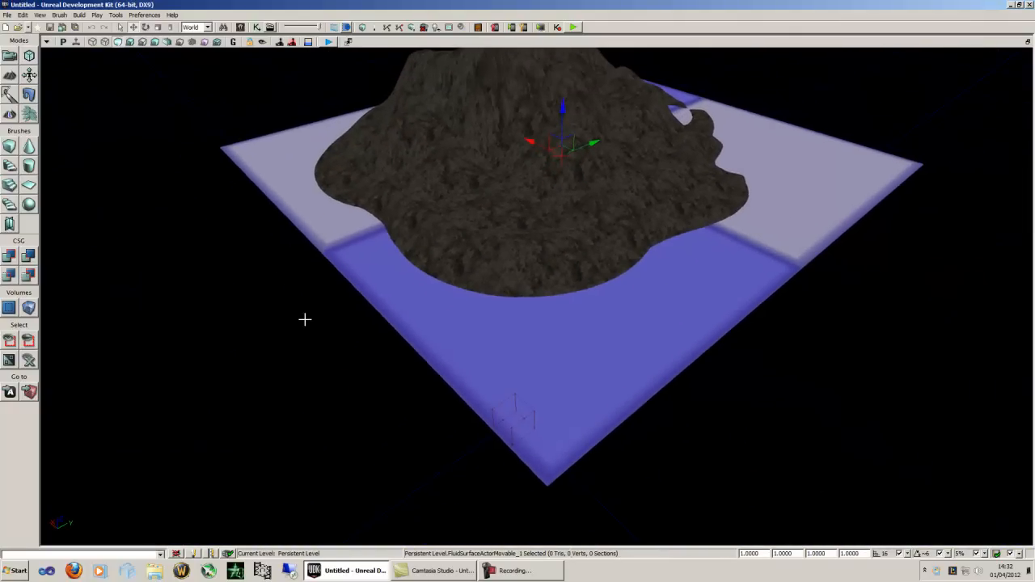
# Step: Open the fluid surface's properties and search the Content Browser materials for water
pyautogui.doubleClick(565, 375)
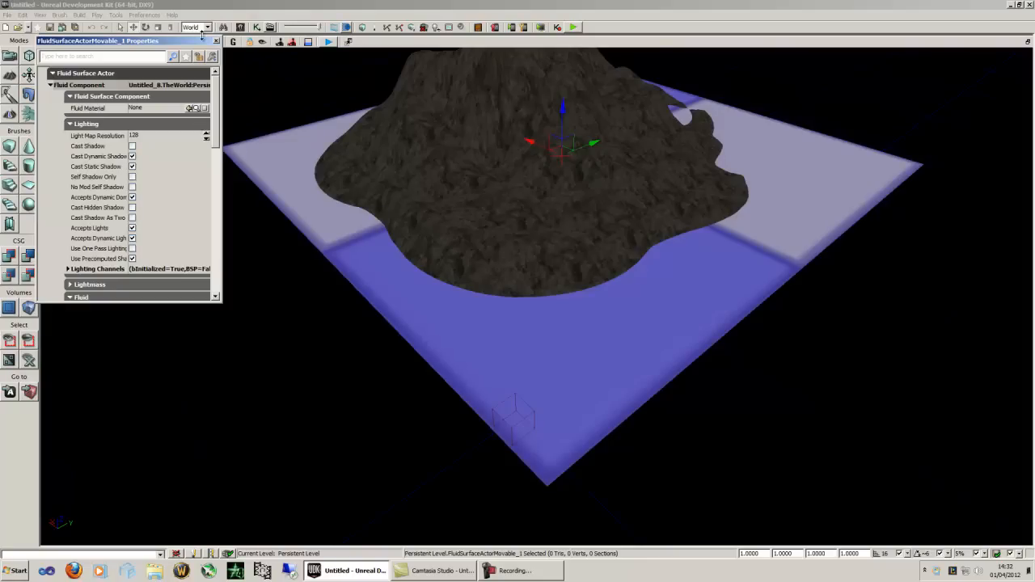
pyautogui.moveTo(181, 45); pyautogui.dragTo(152, 102)
pyautogui.click(239, 28)
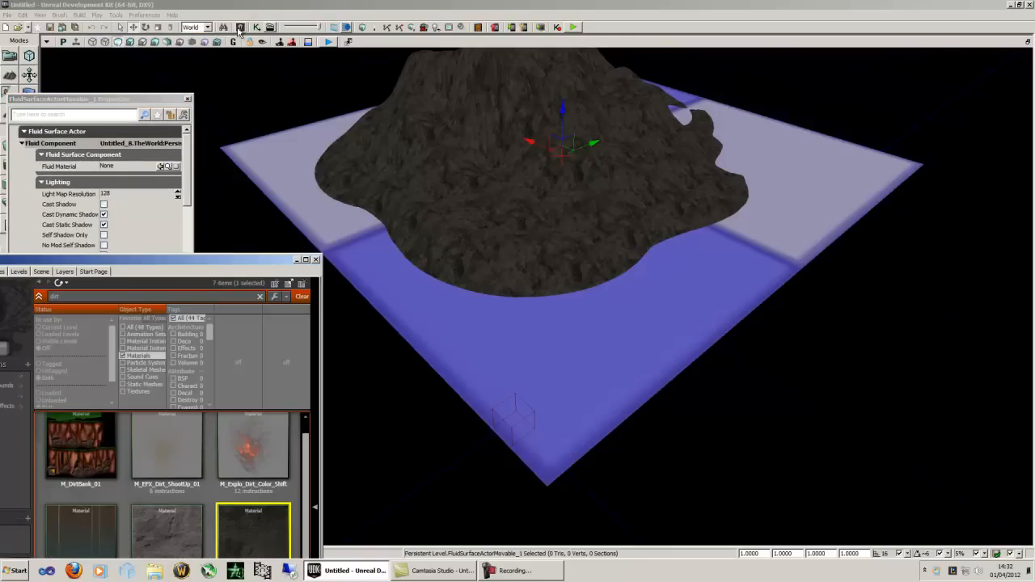
pyautogui.moveTo(254, 259); pyautogui.dragTo(626, 112)
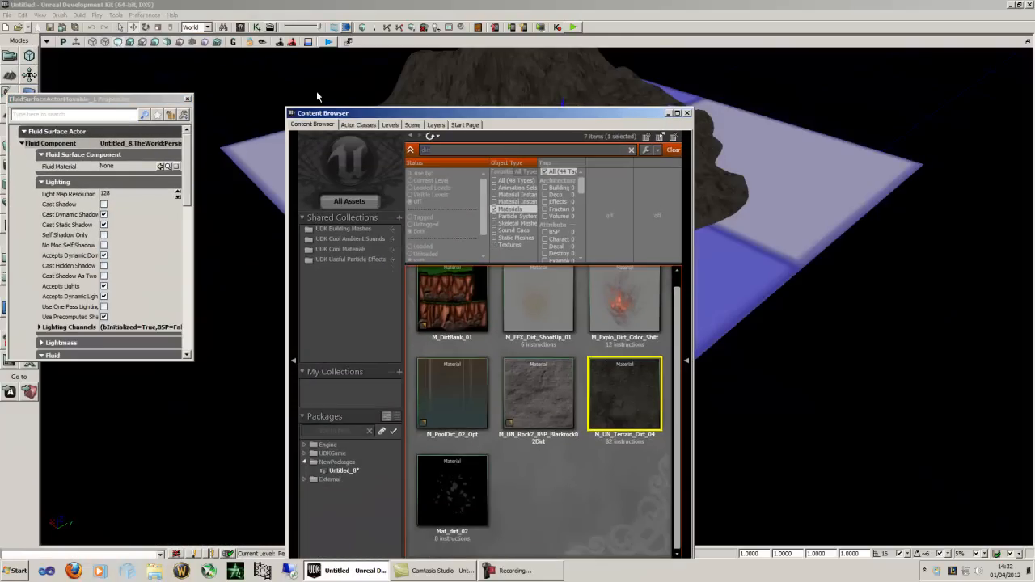
pyautogui.write('water')
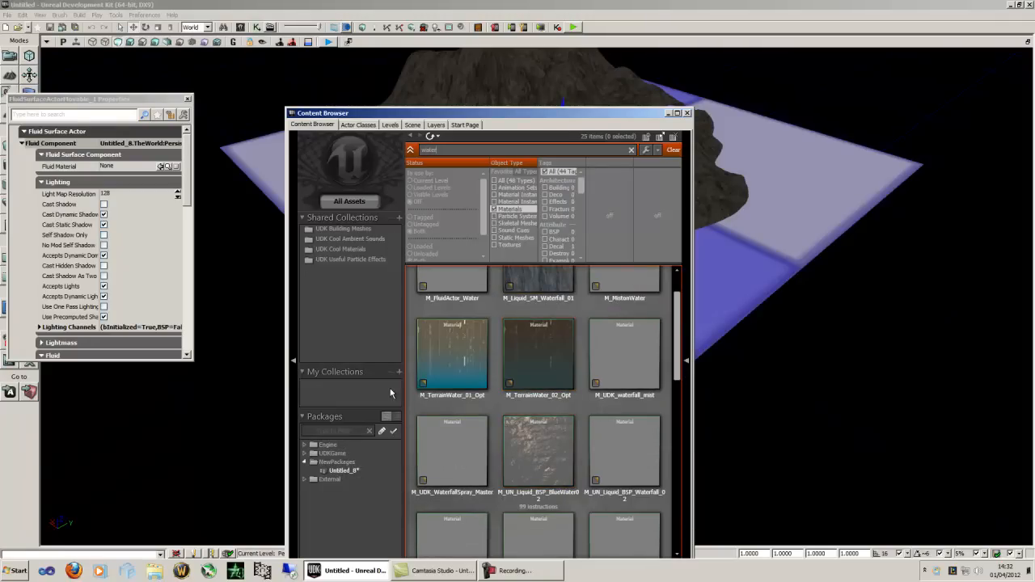
# Step: Look through the water materials and assign M_UN_Liquid_BSP_BlueWater02 as the fluid surface's Fluid Material
pyautogui.scroll(-2, 434, 395)
pyautogui.scroll(-10, 433, 396)
pyautogui.click(445, 332)
pyautogui.scroll(3, 444, 332)
pyautogui.click(538, 400)
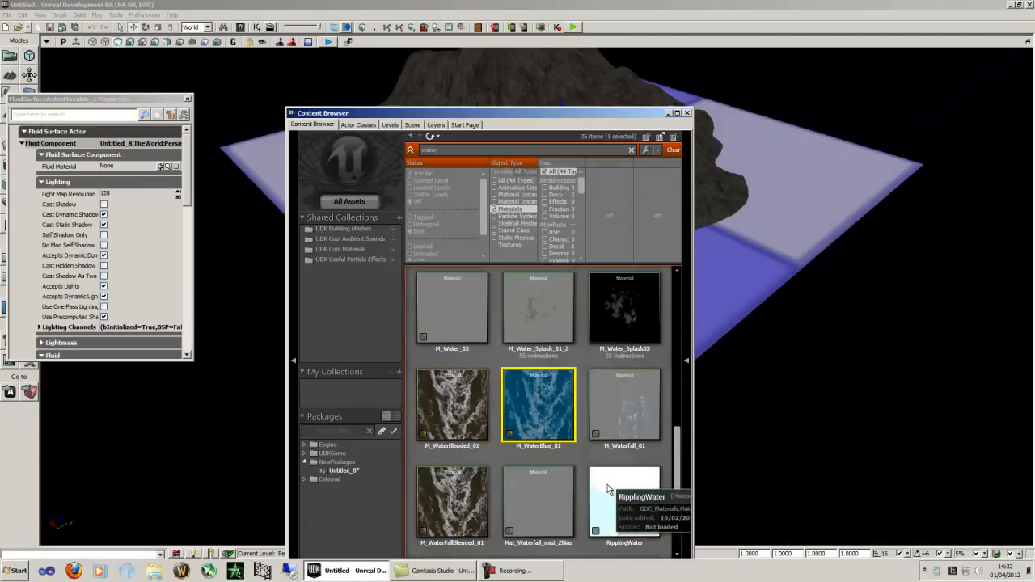
pyautogui.scroll(6, 461, 435)
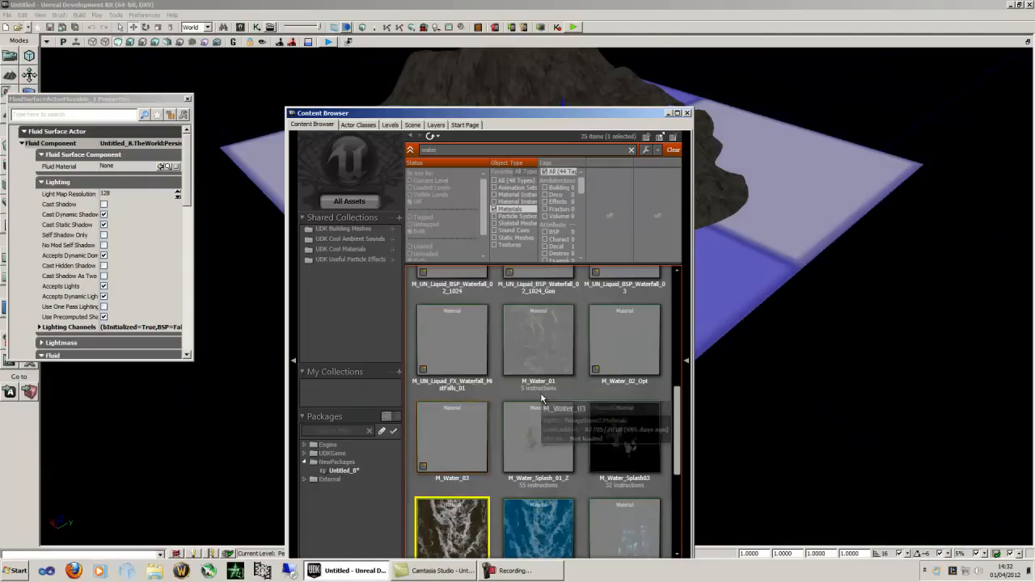
pyautogui.scroll(3, 535, 385)
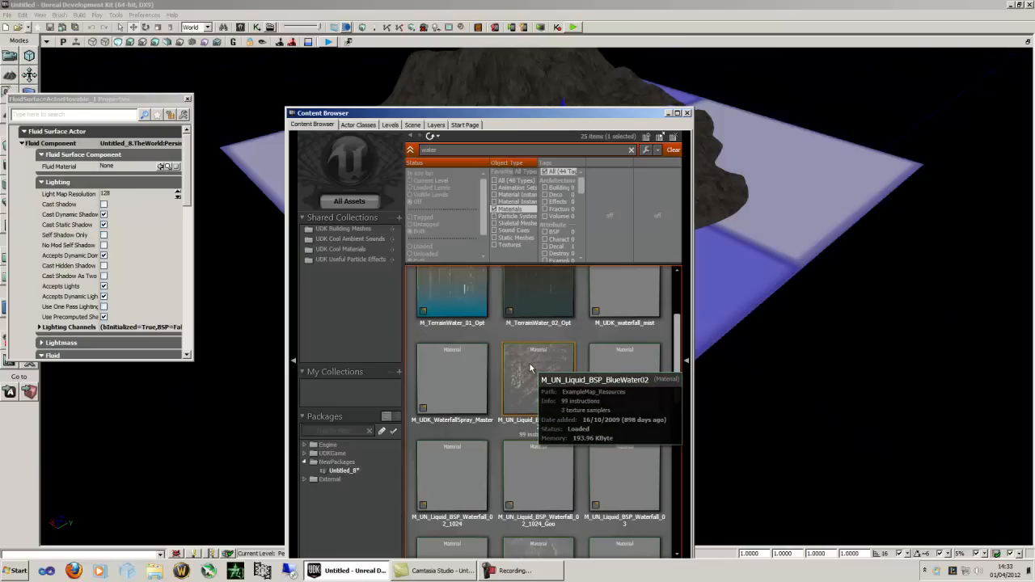
pyautogui.click(160, 167)
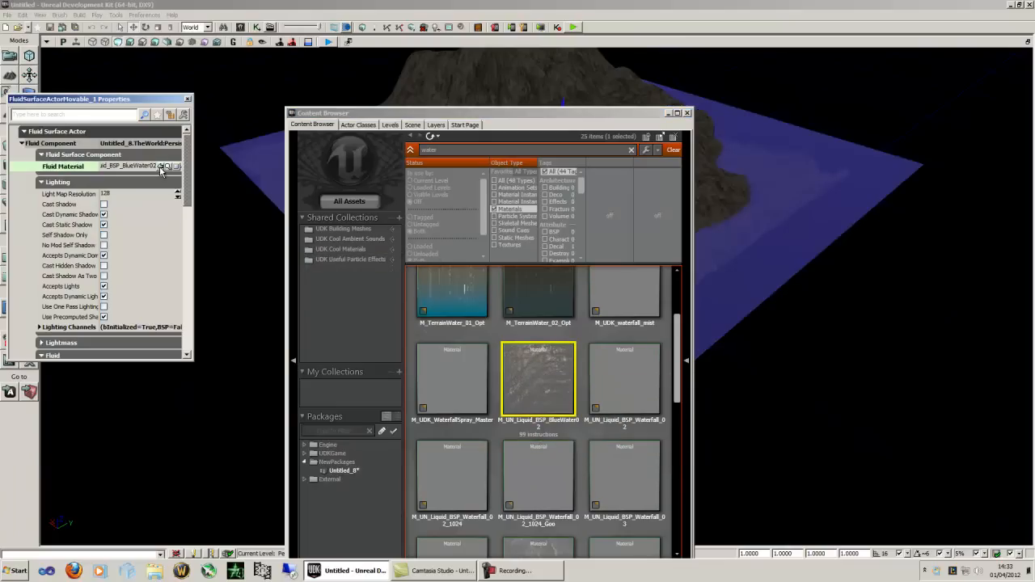
# Step: Close the Content Browser and the fluid surface's properties, and inspect the water along the island's shoreline
pyautogui.click(688, 114)
pyautogui.moveTo(650, 243); pyautogui.dragTo(533, 218, button='right')
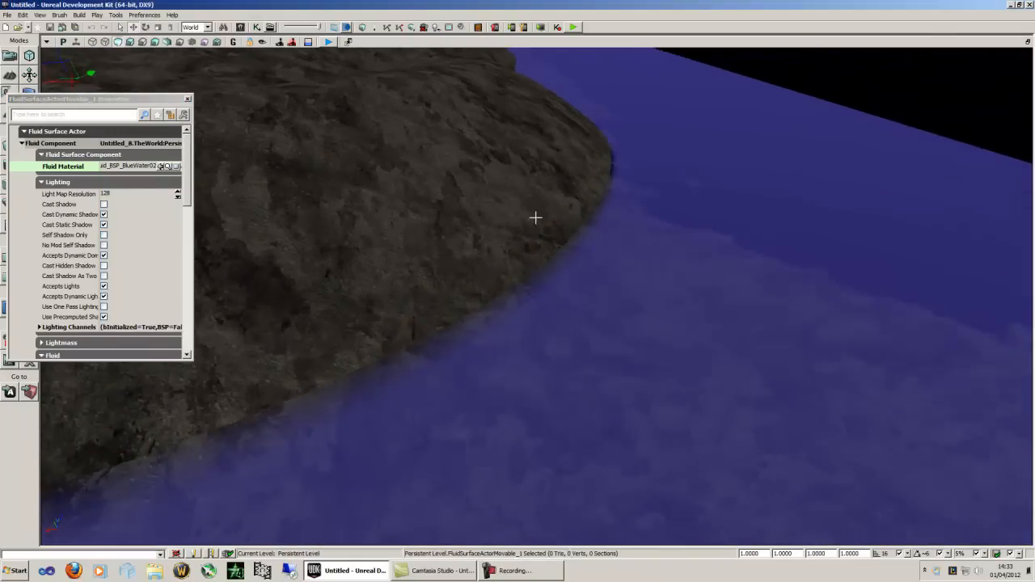
pyautogui.moveTo(528, 320)
pyautogui.mouseDown(button='right')
pyautogui.moveTo(529, 436)
pyautogui.moveTo(534, 421)
pyautogui.moveTo(424, 230)
pyautogui.moveTo(39, 101)
pyautogui.moveTo(200, 98)
pyautogui.moveTo(195, 132)
pyautogui.moveTo(127, 116)
pyautogui.moveTo(268, 50)
pyautogui.moveTo(375, 358)
pyautogui.moveTo(497, 471)
pyautogui.moveTo(881, 499)
pyautogui.moveTo(868, 526)
pyautogui.moveTo(908, 330)
pyautogui.moveTo(540, 493)
pyautogui.moveTo(545, 504)
pyautogui.moveTo(938, 452)
pyautogui.moveTo(751, 471)
pyautogui.moveTo(531, 302)
pyautogui.mouseUp(button='right')
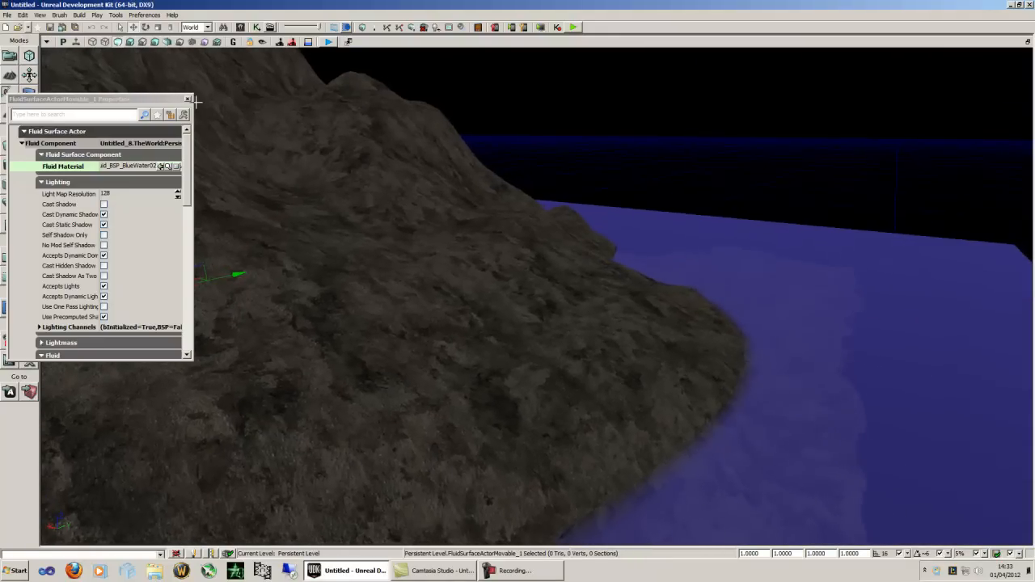
pyautogui.click(188, 99)
pyautogui.moveTo(538, 224); pyautogui.dragTo(652, 111, button='right')
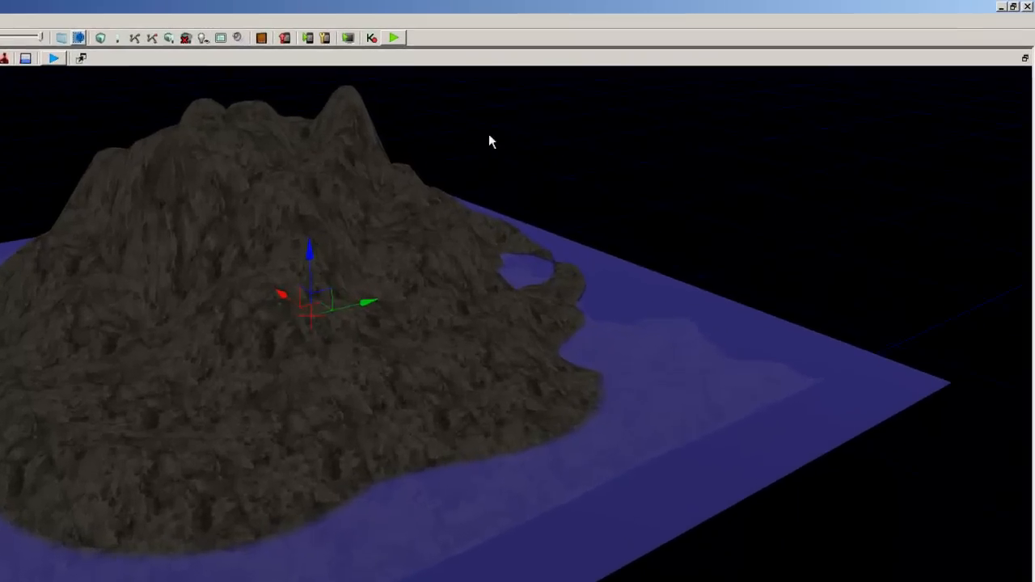
# Step: Deselect the water and add a DominantDirectionalLight on the slope of the island terrain
pyautogui.rightClick(527, 156)
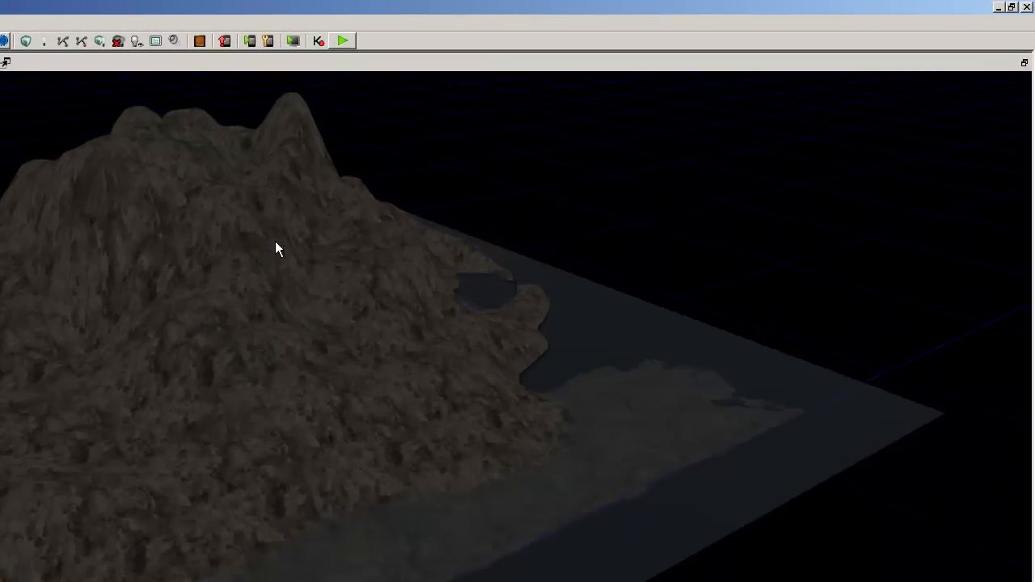
pyautogui.click(196, 290)
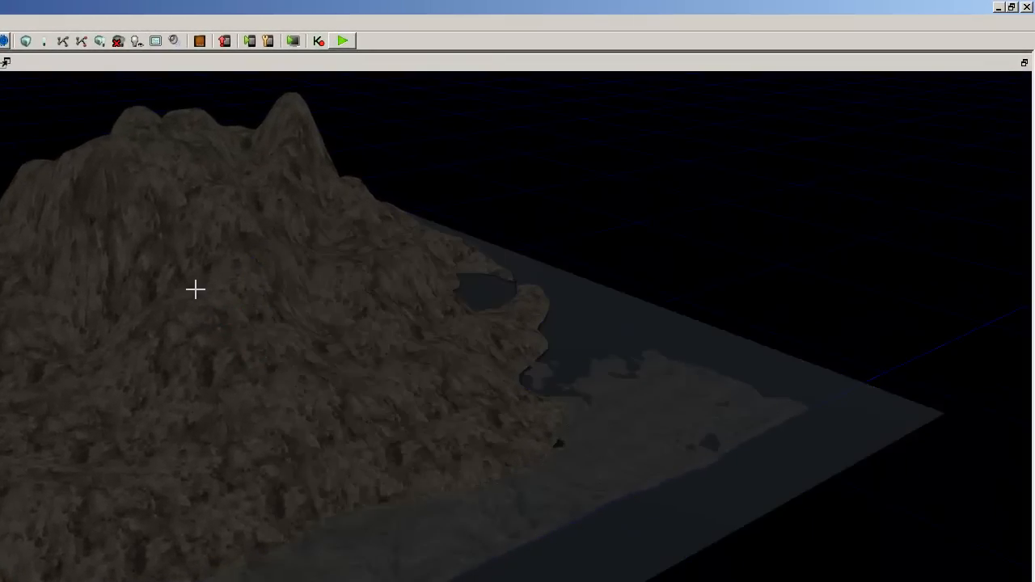
pyautogui.rightClick(196, 290)
pyautogui.moveTo(391, 524)
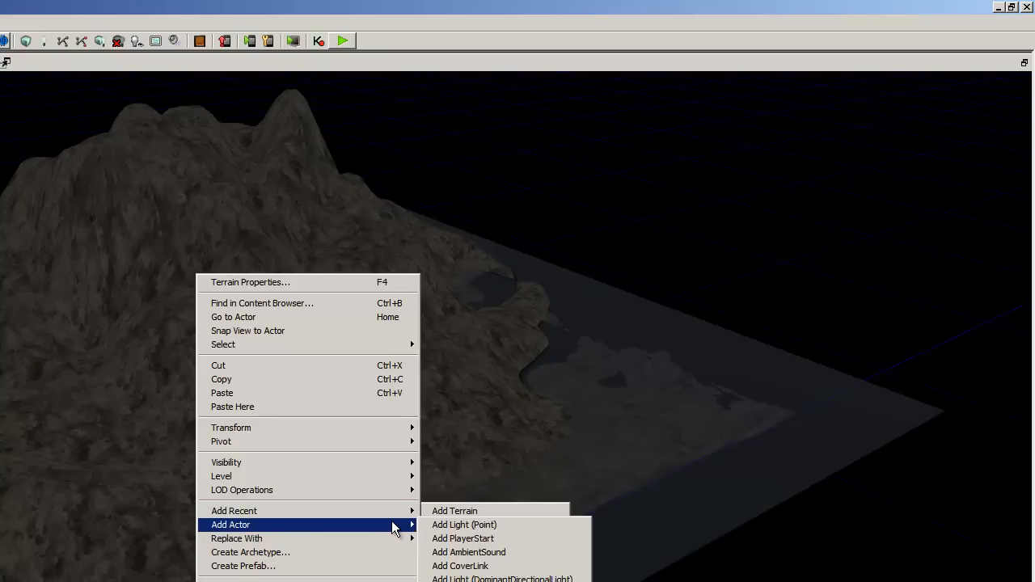
pyautogui.click(469, 579)
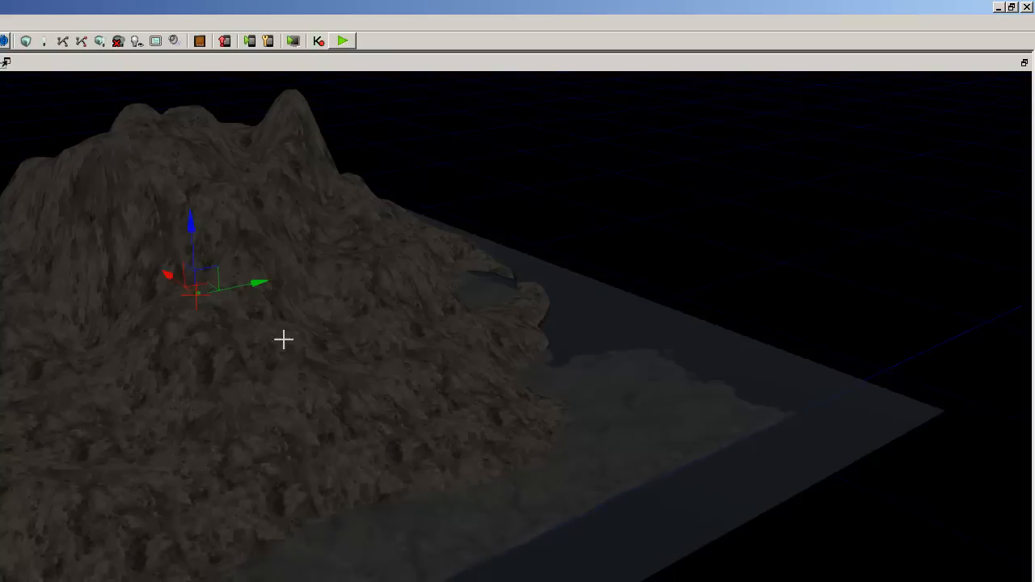
# Step: Raise the light off the slope and move it out beyond the island's edge, above the water
pyautogui.moveTo(232, 116); pyautogui.dragTo(231, 94)
pyautogui.moveTo(159, 159); pyautogui.dragTo(320, 227)
pyautogui.moveTo(162, 259); pyautogui.dragTo(1019, 113, button='right')
pyautogui.press('w')
pyautogui.press('s')
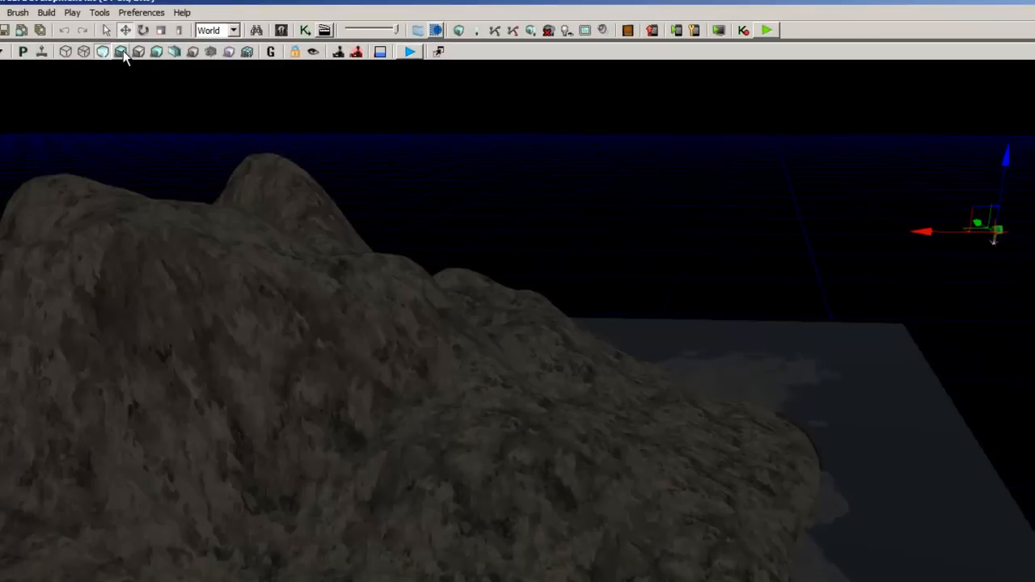
# Step: Compare the island's appearance in lit and unlit view modes from several angles
pyautogui.click(123, 51)
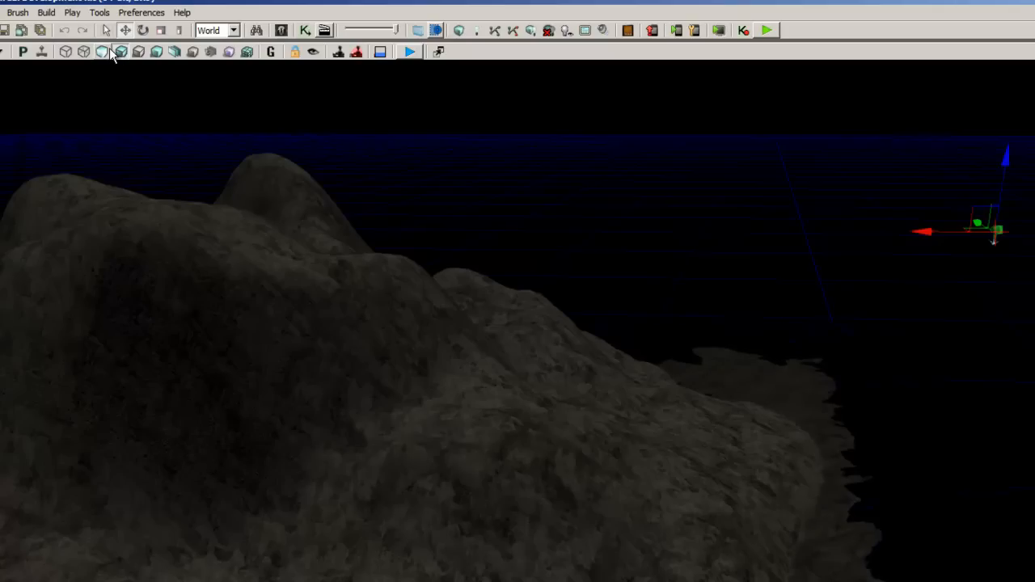
pyautogui.moveTo(639, 298); pyautogui.dragTo(663, 323)
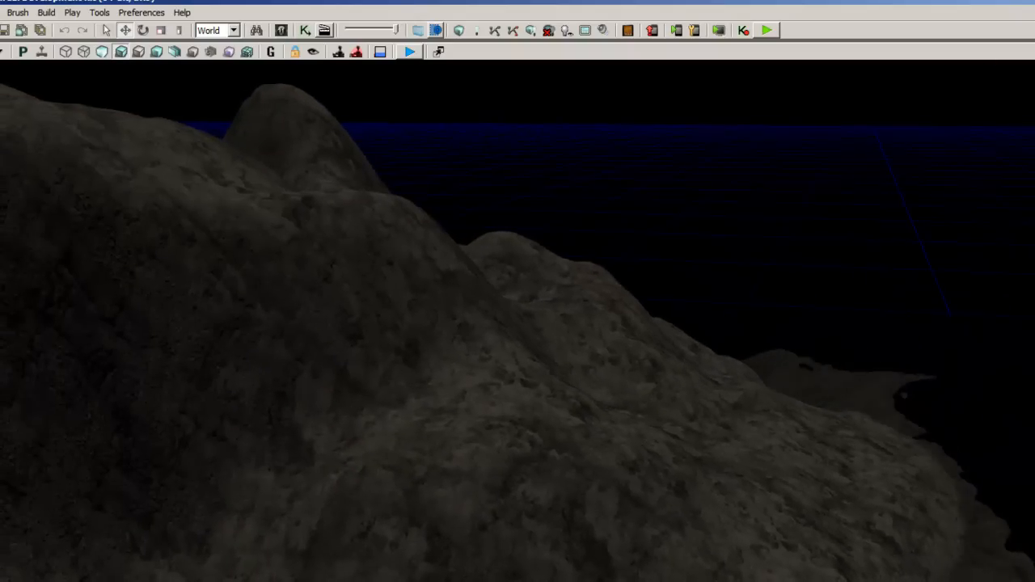
pyautogui.moveTo(495, 164); pyautogui.dragTo(809, 65)
pyautogui.moveTo(517, 291); pyautogui.dragTo(723, 163, button='right')
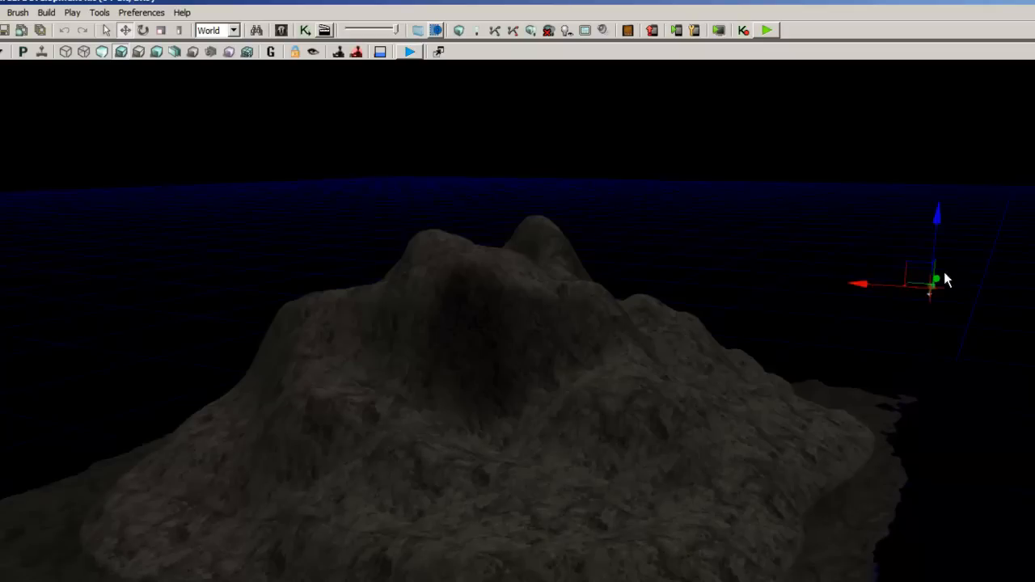
pyautogui.hotkey('alt', '3')
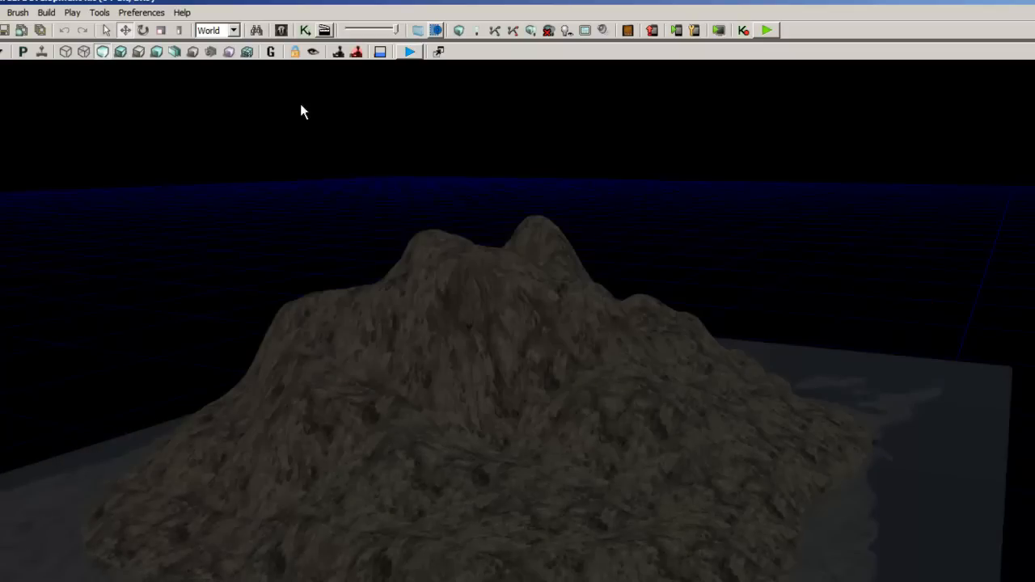
pyautogui.click(121, 52)
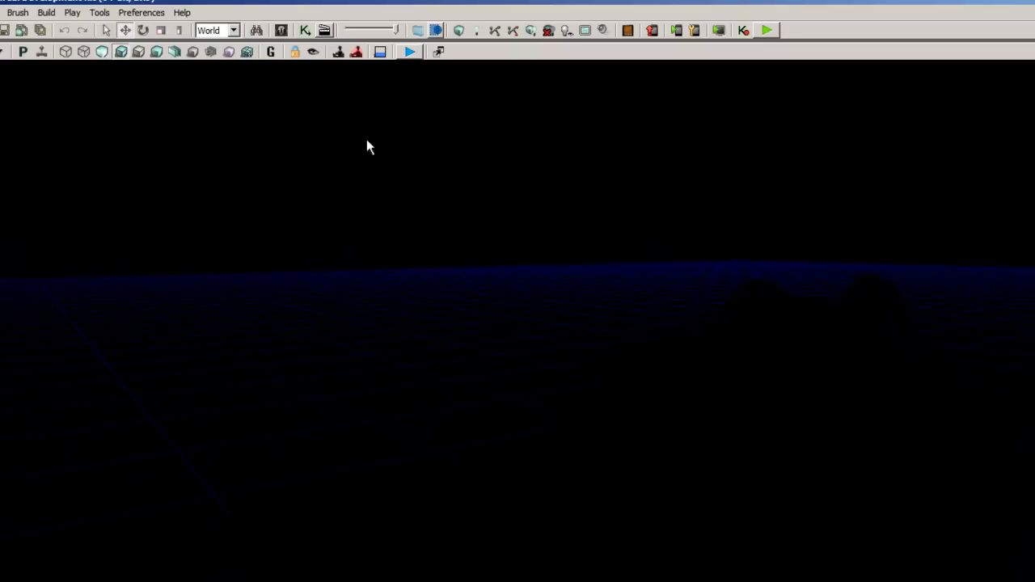
pyautogui.click(102, 52)
# Step: Add a point light on the slope of the island terrain
pyautogui.rightClick(714, 497)
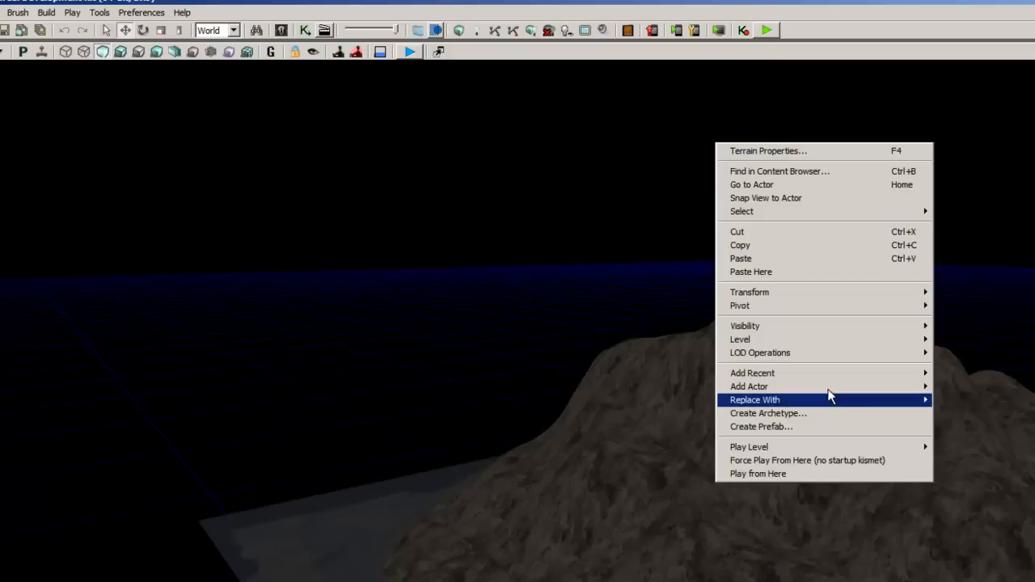
pyautogui.moveTo(889, 400)
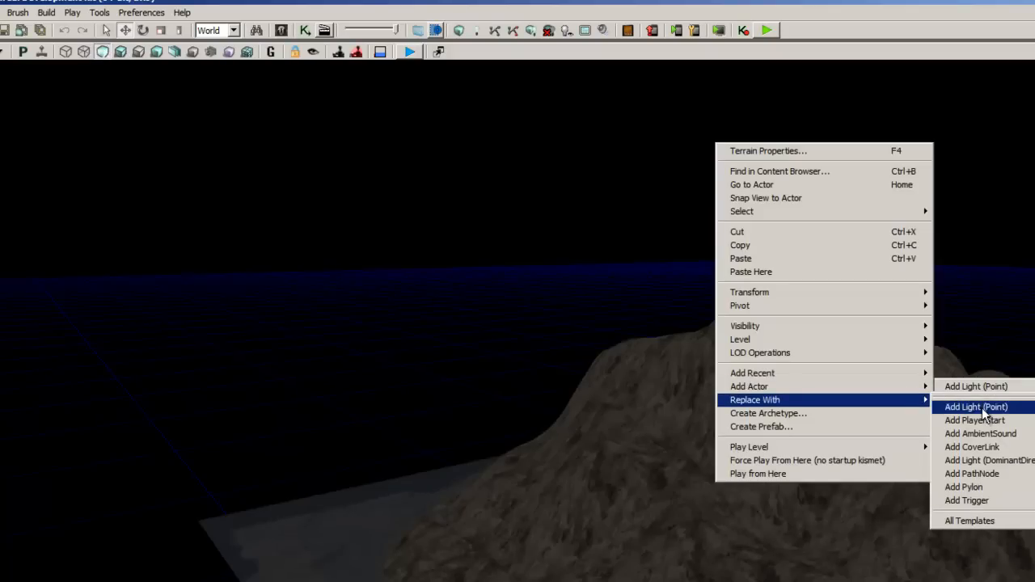
pyautogui.click(977, 407)
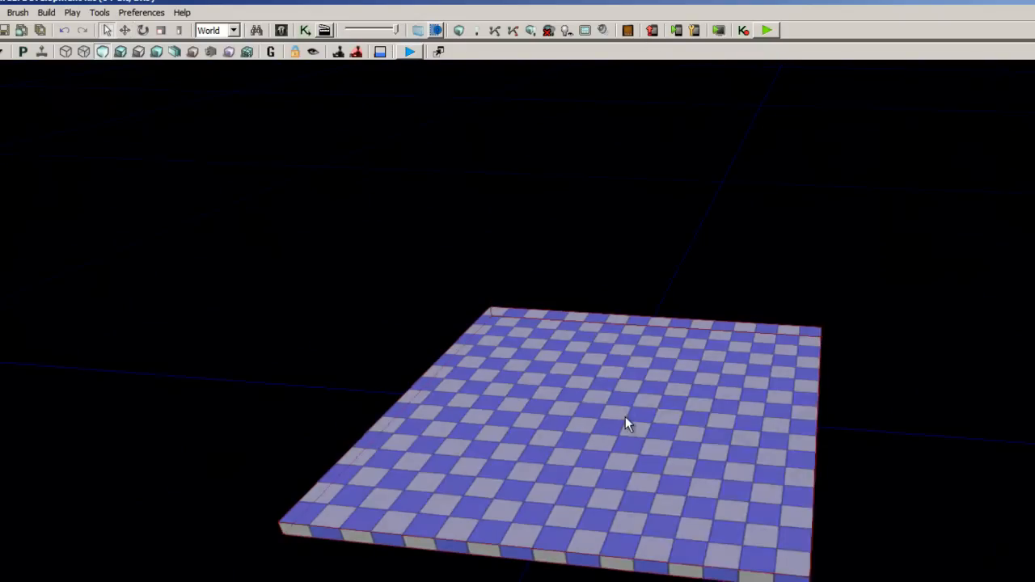
# Step: Add a point light on the surface of the checkered platform
pyautogui.rightClick(625, 417)
pyautogui.click(547, 539)
pyautogui.rightClick(594, 450)
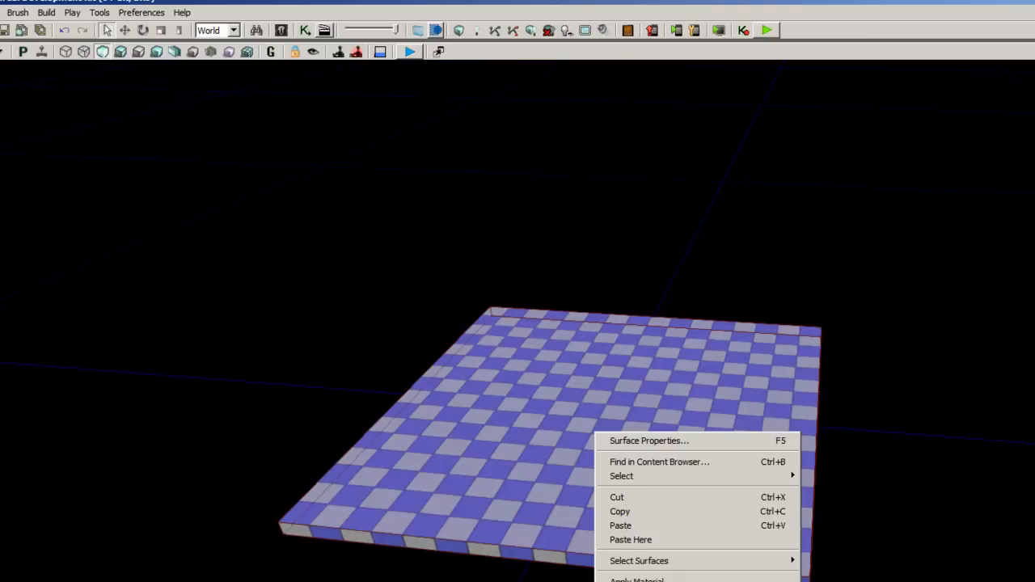
pyautogui.click(833, 578)
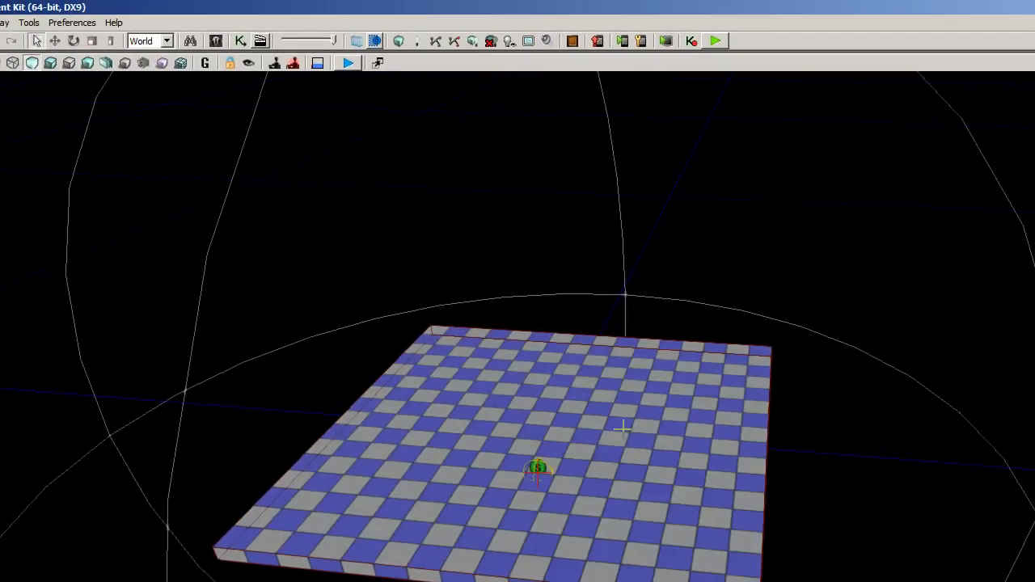
# Step: Select the point light and raise it well above the checkered platform
pyautogui.click(536, 455)
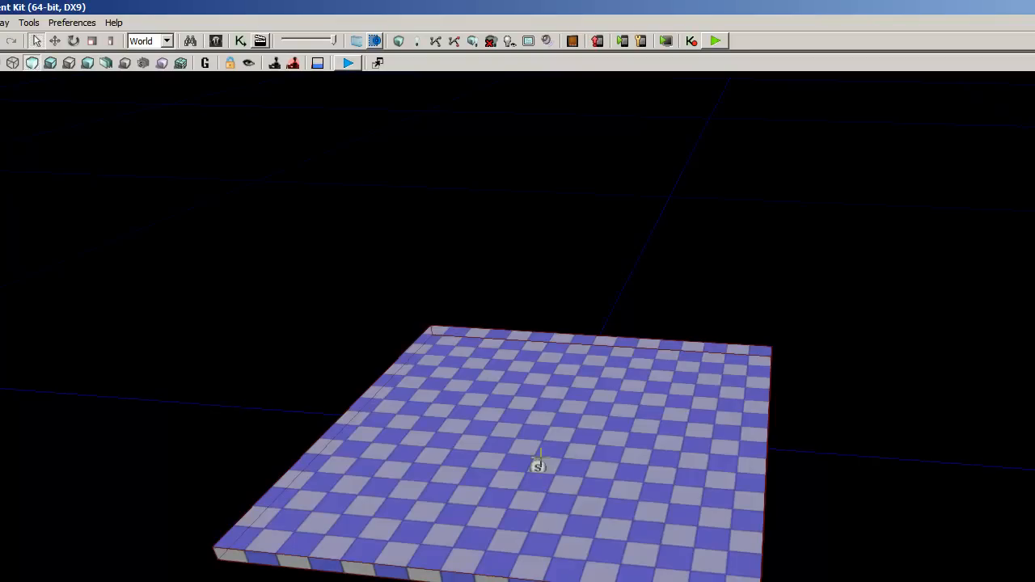
pyautogui.click(538, 464)
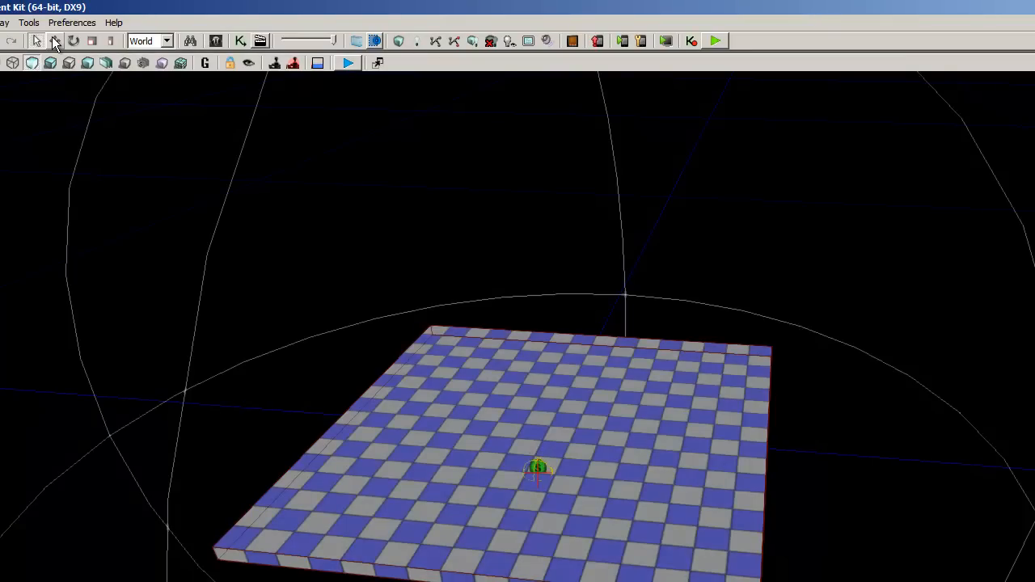
pyautogui.moveTo(529, 410); pyautogui.dragTo(489, 190)
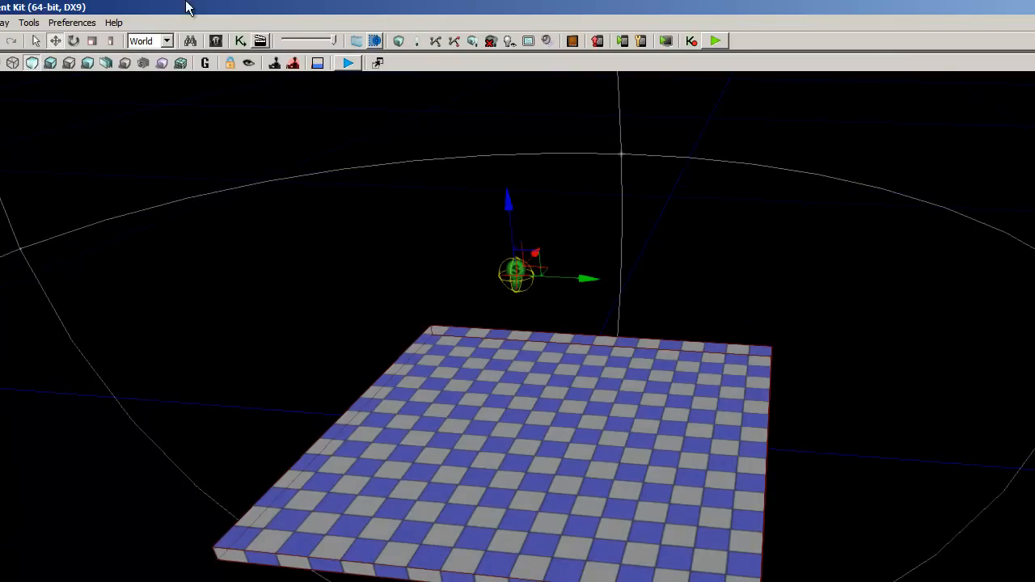
# Step: Switch the viewport to lit mode and examine how the point light illuminates the platform
pyautogui.click(50, 63)
pyautogui.moveTo(665, 338); pyautogui.dragTo(16, 121, button='right')
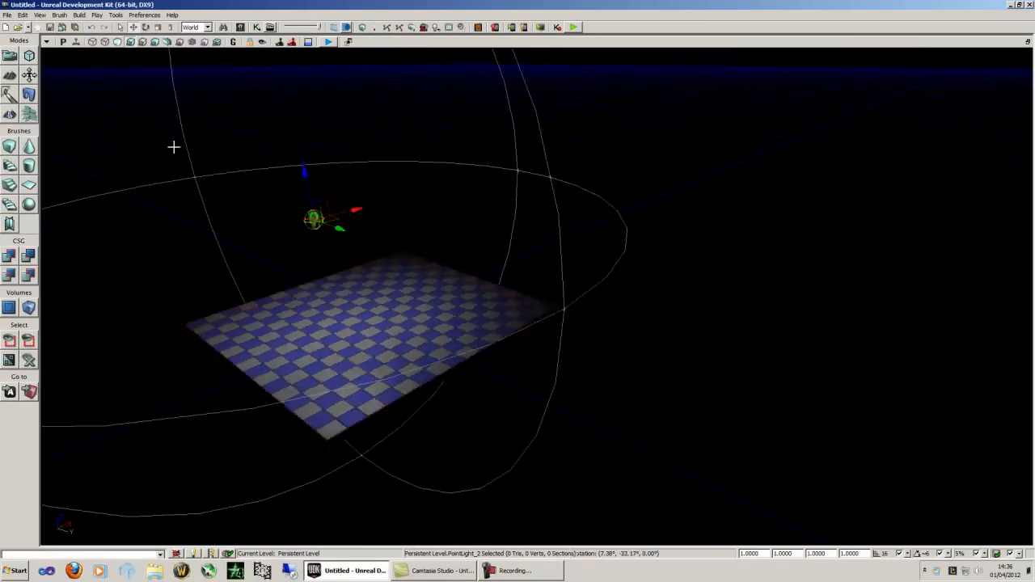
pyautogui.moveTo(559, 174); pyautogui.dragTo(671, 364, button='right')
pyautogui.moveTo(527, 200); pyautogui.dragTo(595, 299, button='right')
pyautogui.scroll(5, 595, 298)
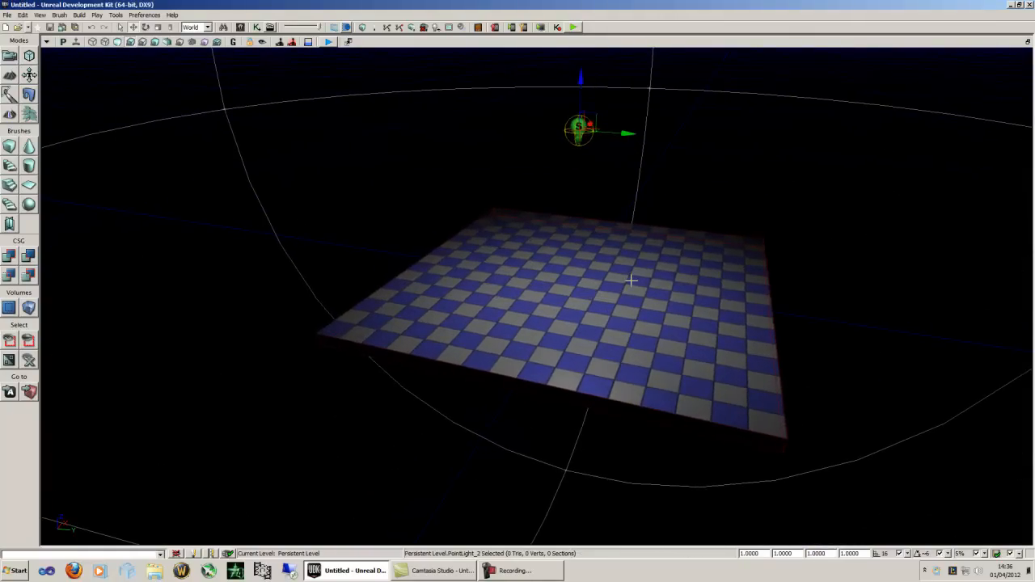
pyautogui.moveTo(678, 359); pyautogui.dragTo(674, 346, button='right')
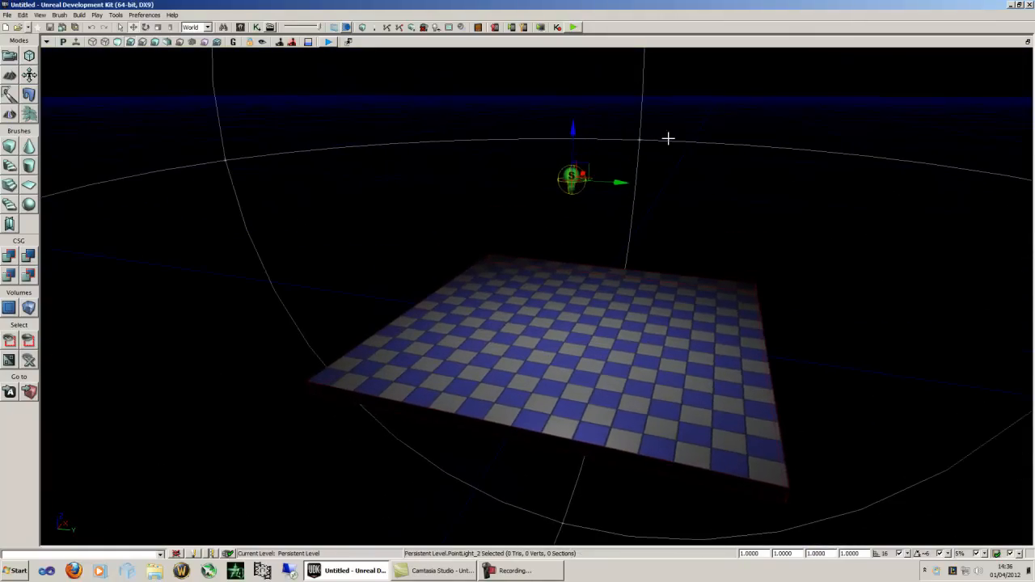
# Step: Change the point light's Light Color to a fully saturated orange with its value reduced to about 0.7
pyautogui.press('F4')
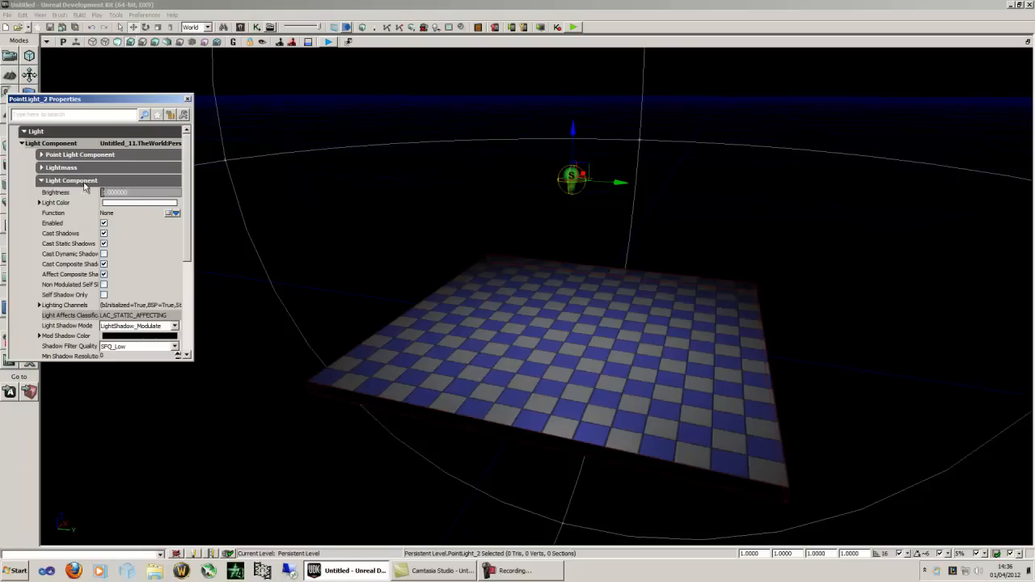
pyautogui.scroll(-5, 105, 194)
pyautogui.scroll(4, 166, 230)
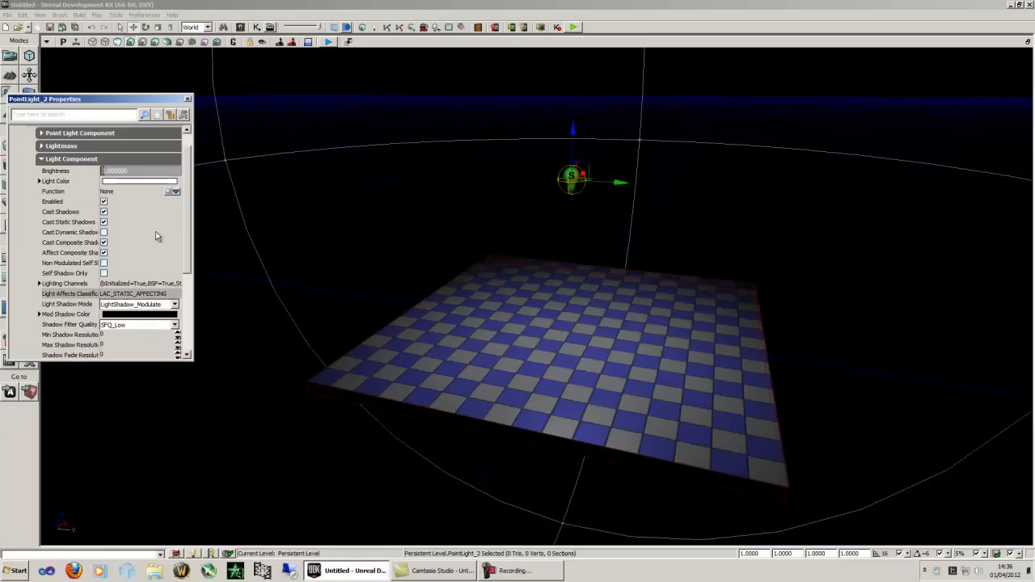
pyautogui.scroll(1, 78, 146)
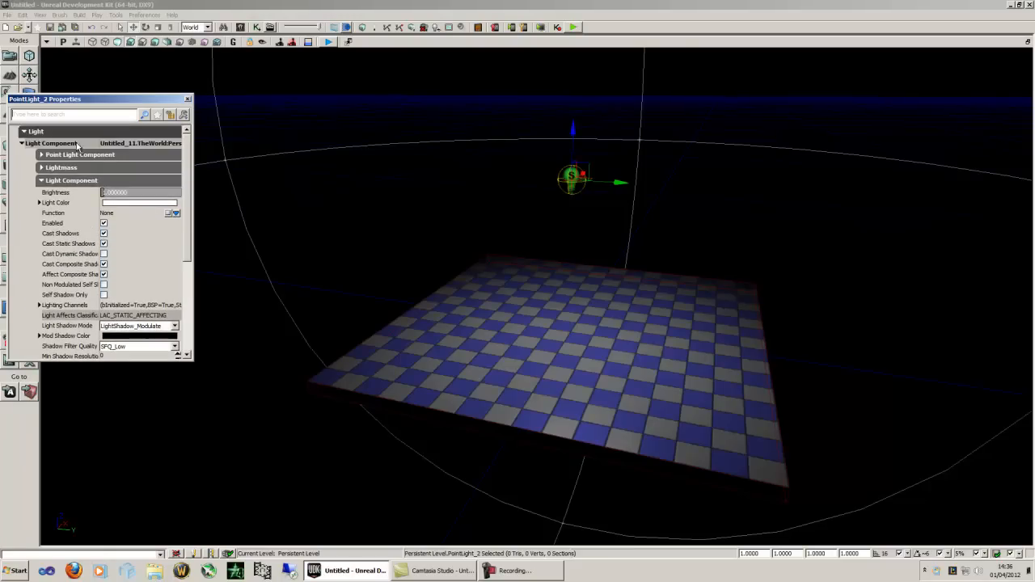
pyautogui.click(116, 203)
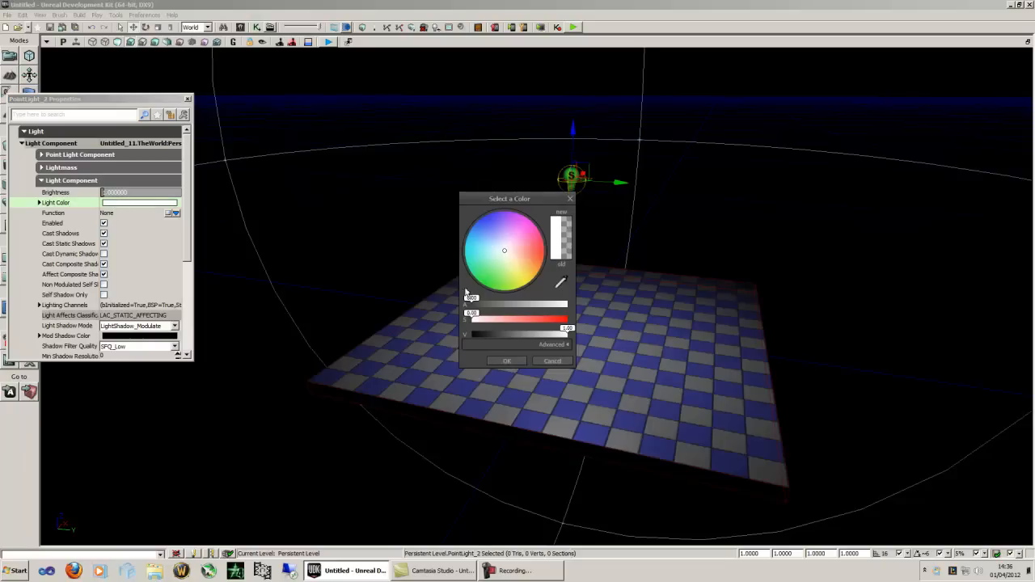
pyautogui.click(541, 240)
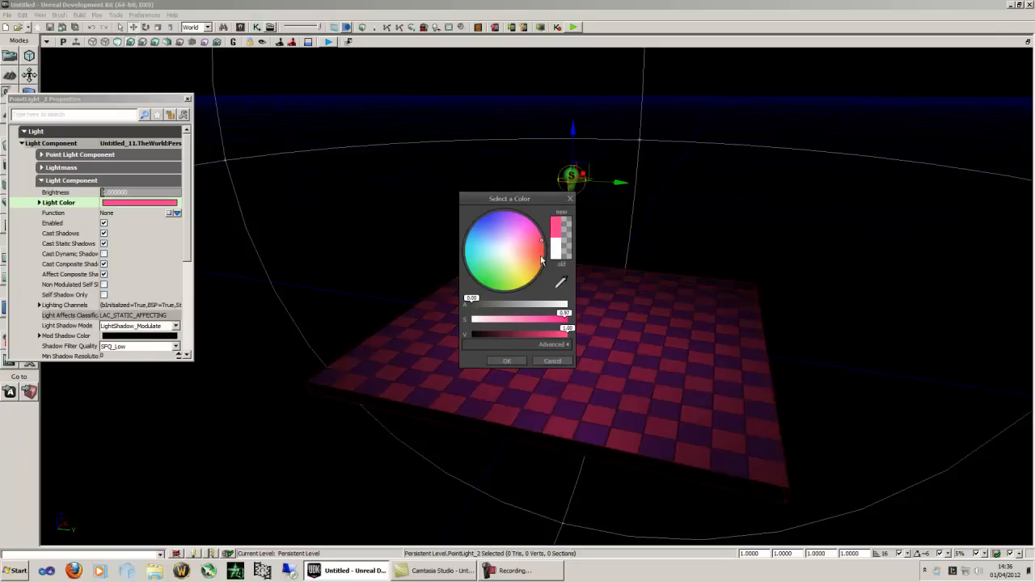
pyautogui.moveTo(566, 334); pyautogui.dragTo(500, 336)
pyautogui.moveTo(505, 249); pyautogui.dragTo(503, 217)
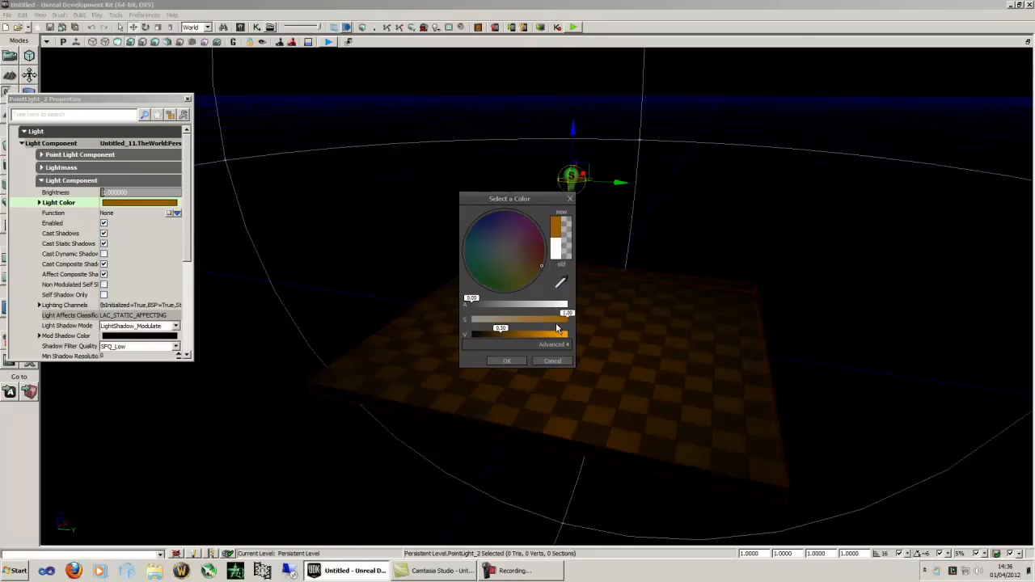
pyautogui.moveTo(547, 335); pyautogui.dragTo(541, 335)
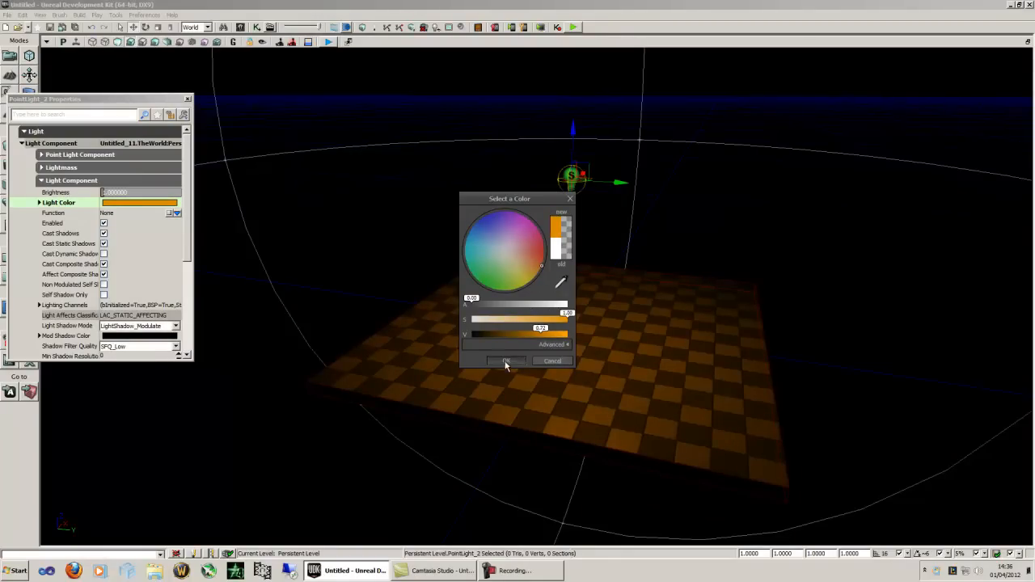
pyautogui.click(506, 364)
# Step: Inspect the orange lighting on the platform from several angles
pyautogui.moveTo(612, 313); pyautogui.dragTo(715, 269, button='right')
pyautogui.press('w')
pyautogui.press('s')
pyautogui.click(715, 269)
pyautogui.moveTo(791, 294); pyautogui.dragTo(629, 288, button='right')
pyautogui.moveTo(502, 316); pyautogui.dragTo(608, 280, button='right')
pyautogui.press('d')
pyautogui.click(422, 241)
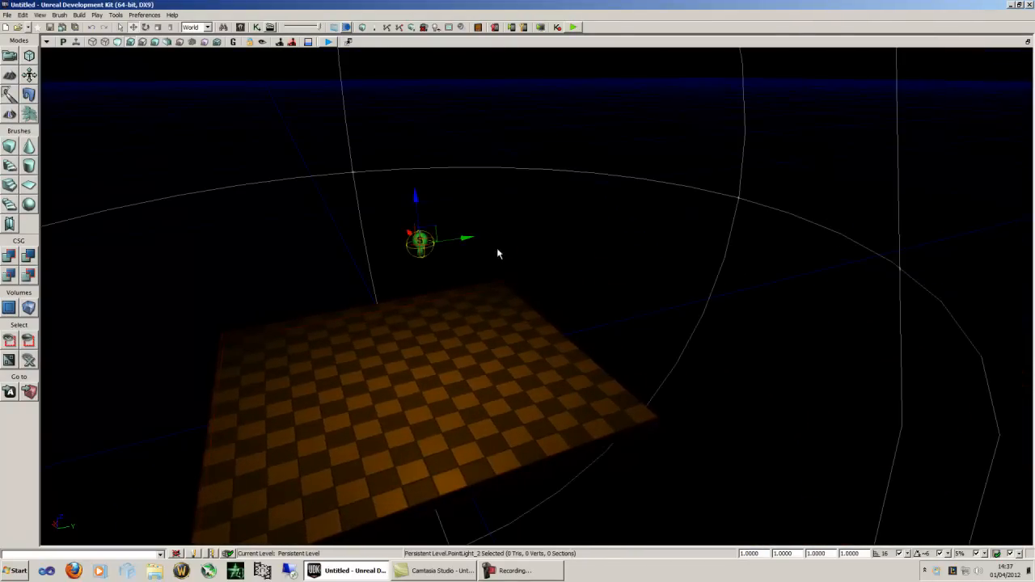
# Step: Examine the point light's spherical range around the platform, from a distance and close up
pyautogui.moveTo(463, 237); pyautogui.dragTo(476, 292)
pyautogui.press('s')
pyautogui.moveTo(477, 292); pyautogui.dragTo(1031, 349, button='right')
pyautogui.press('a')
pyautogui.press('w')
pyautogui.press('s')
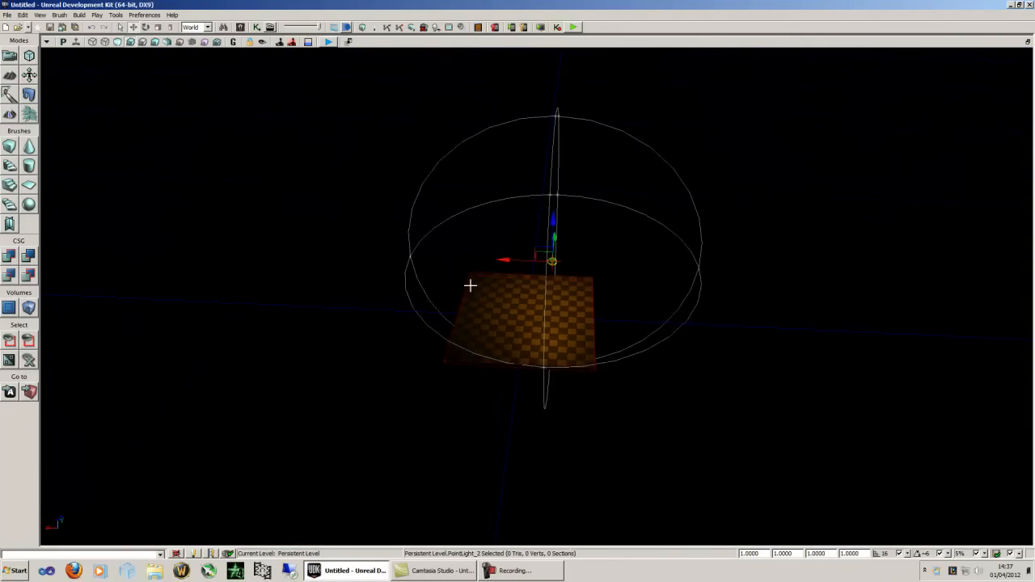
pyautogui.press('w')
pyautogui.press('a')
pyautogui.moveTo(461, 354); pyautogui.dragTo(659, 307, button='right')
pyautogui.press('d')
pyautogui.press('s')
pyautogui.press('d')
pyautogui.press('d')
# Step: Check the cube brush's builder properties and view the platform, builder brush and light from further away
pyautogui.rightClick(14, 152)
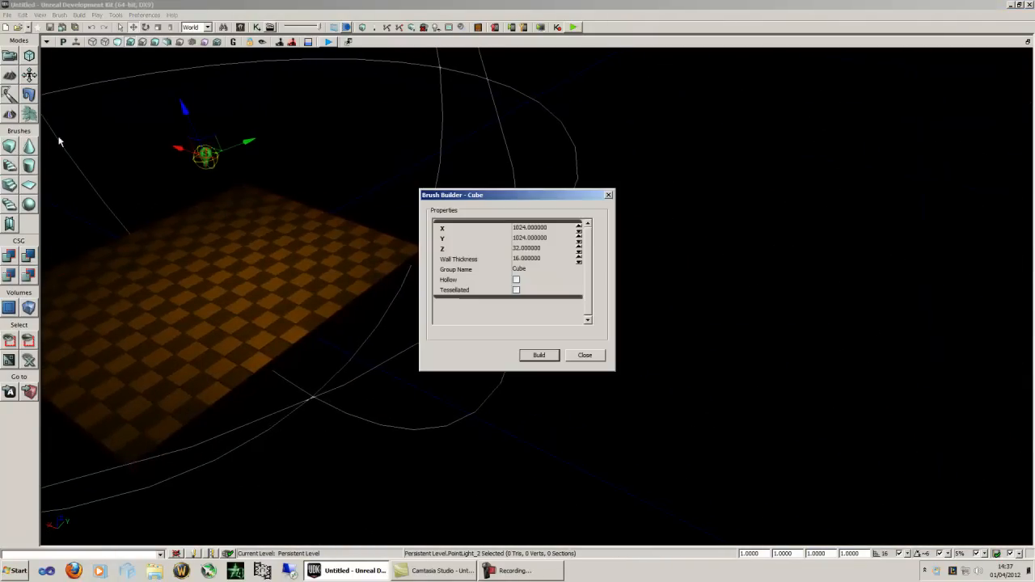
pyautogui.click(584, 356)
pyautogui.moveTo(585, 351)
pyautogui.mouseDown(button='right')
pyautogui.moveTo(356, 222)
pyautogui.moveTo(125, 197)
pyautogui.moveTo(263, 430)
pyautogui.moveTo(757, 238)
pyautogui.moveTo(413, 199)
pyautogui.mouseUp(button='right')
pyautogui.press('s')
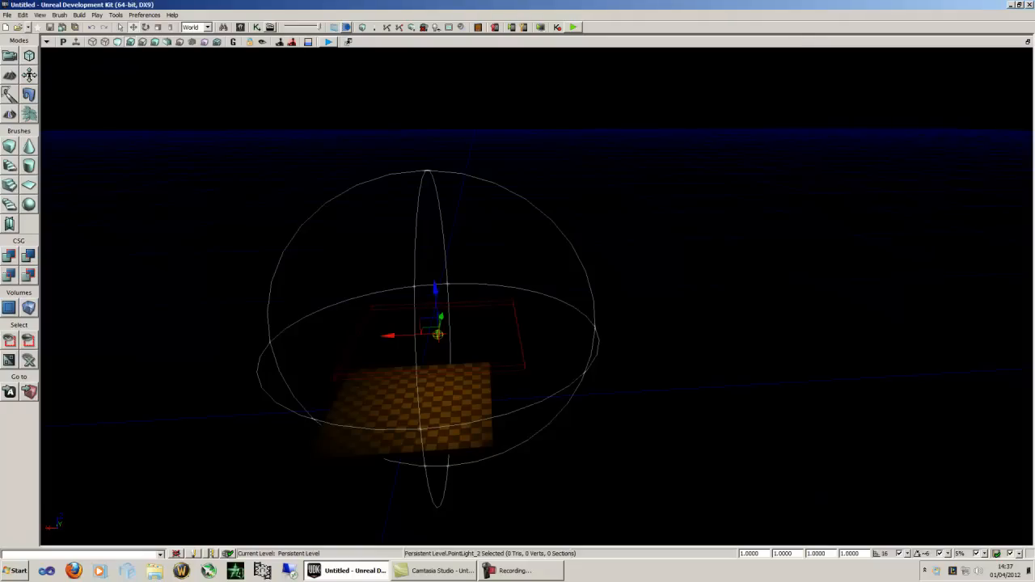
pyautogui.moveTo(725, 180); pyautogui.dragTo(285, 263, button='middle')
pyautogui.moveTo(511, 549); pyautogui.dragTo(722, 173, button='middle')
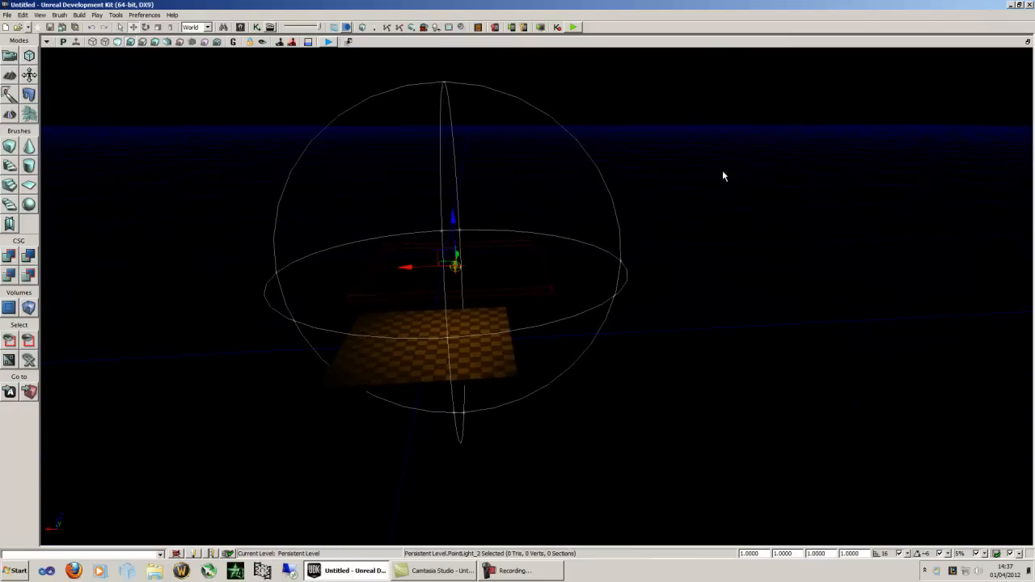